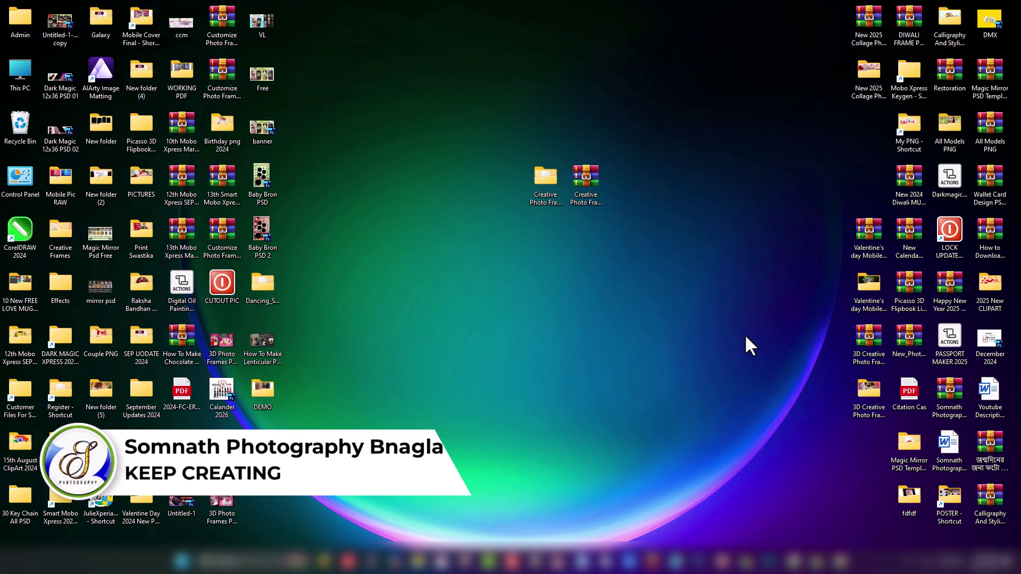
Step: Open the desktop folder "Creative Photo Frame Collage PSD Free Download 2025g" and select all its collage images and PSD files
{"action": "left_click", "coordinate": [549, 193]}
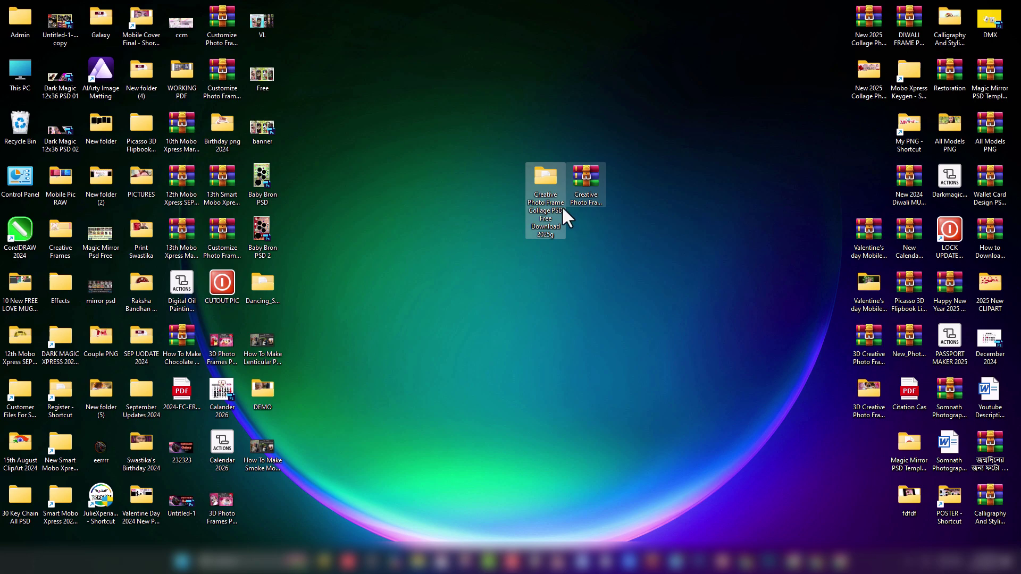
{"action": "double_click", "coordinate": [550, 196]}
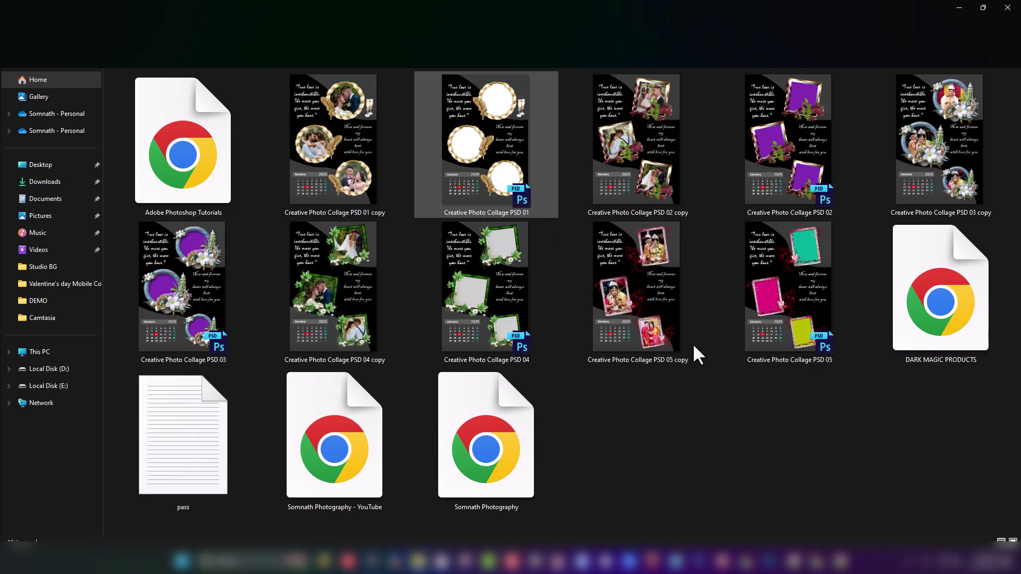
{"action": "left_click", "coordinate": [806, 309]}
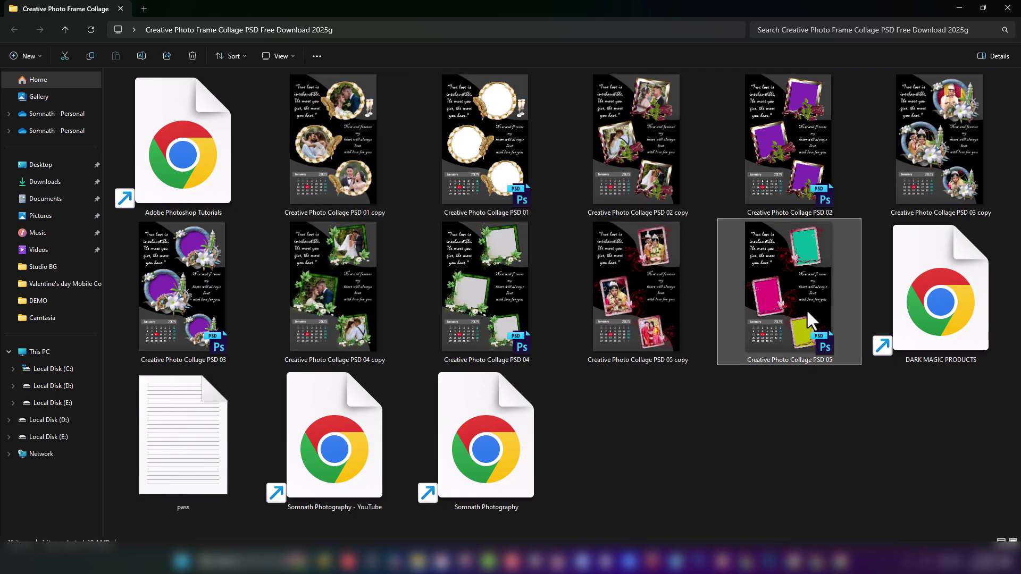
{"action": "left_click", "coordinate": [350, 168], "text": "shift"}
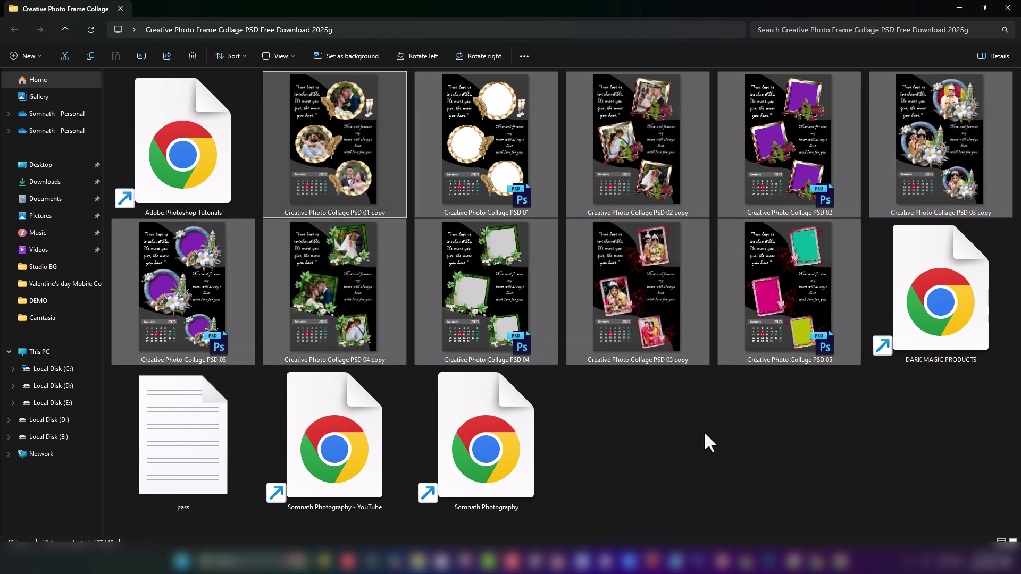
Step: Preview the collage designs one after another, starting with "Creative Photo Collage PSD 01 copy", and close the preview
{"action": "left_click", "coordinate": [326, 129]}
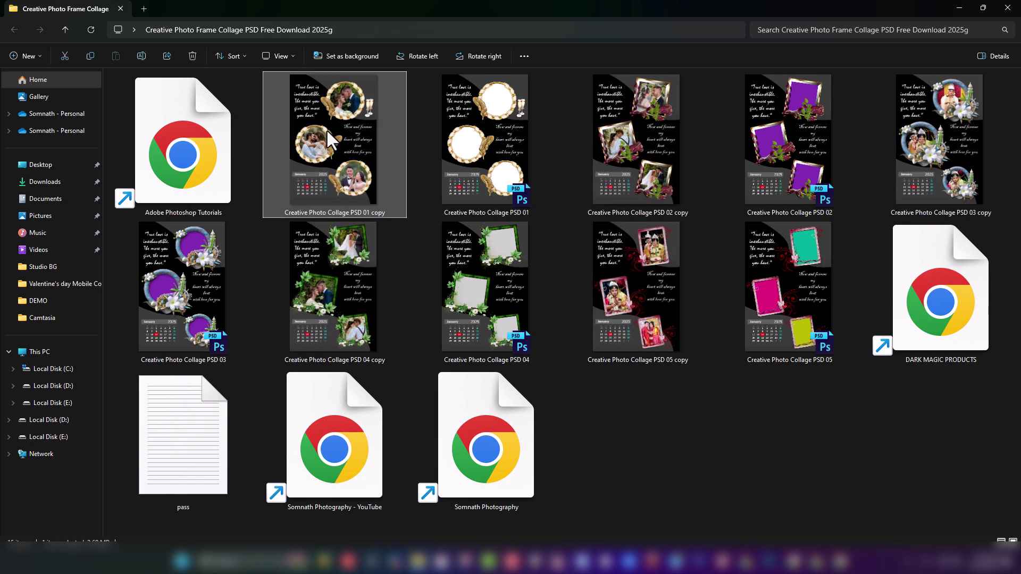
{"action": "double_click", "coordinate": [327, 129]}
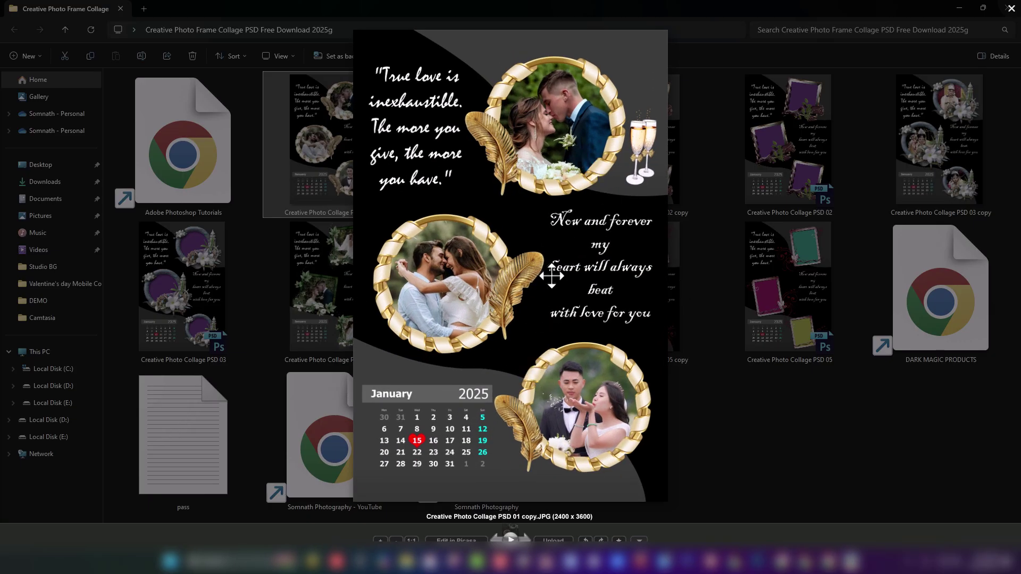
{"action": "scroll", "coordinate": [533, 321], "scroll_direction": "down", "scroll_amount": 1}
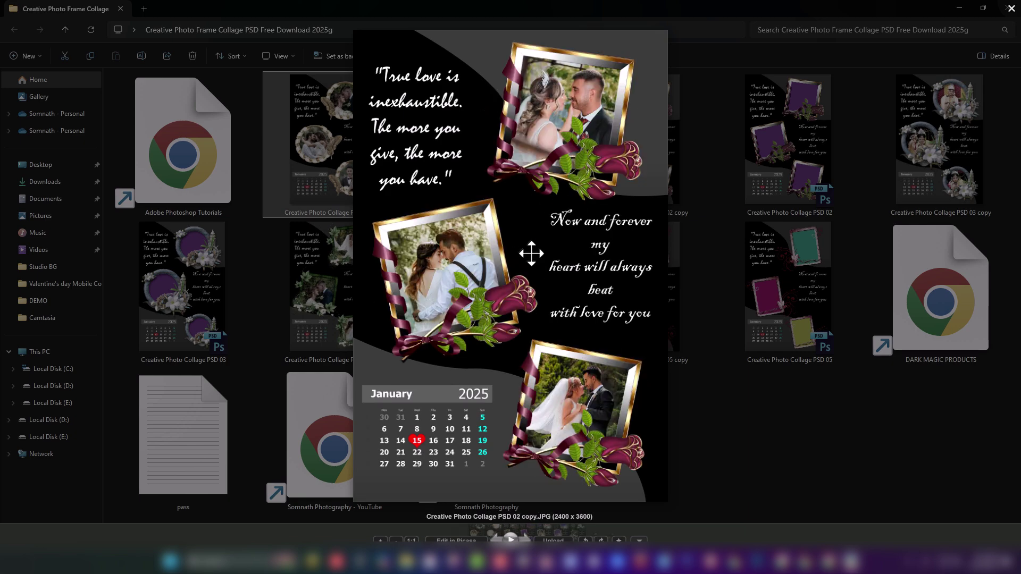
{"action": "scroll", "coordinate": [531, 254], "scroll_direction": "down", "scroll_amount": 3}
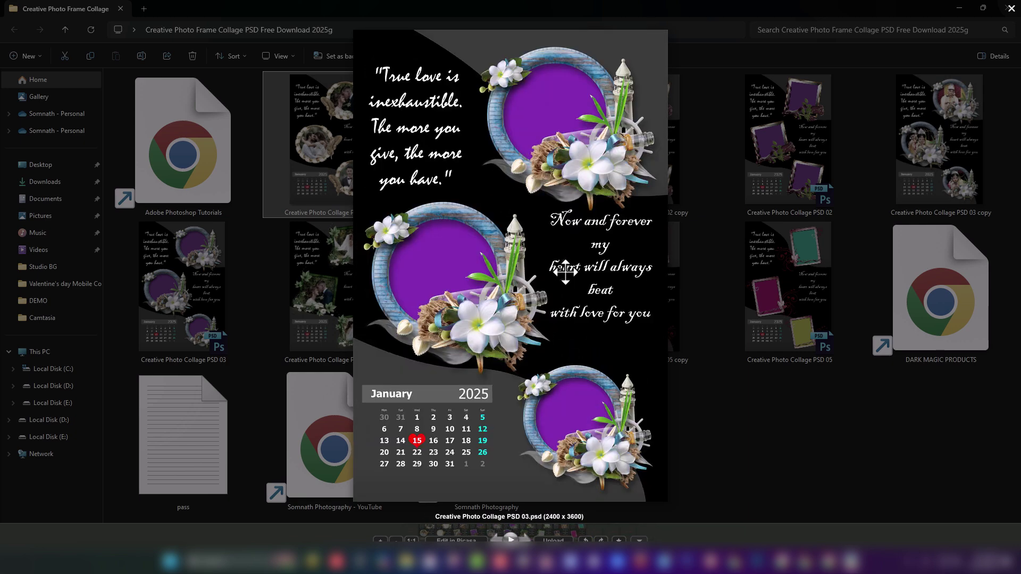
{"action": "scroll", "coordinate": [565, 271], "scroll_direction": "down", "scroll_amount": 4}
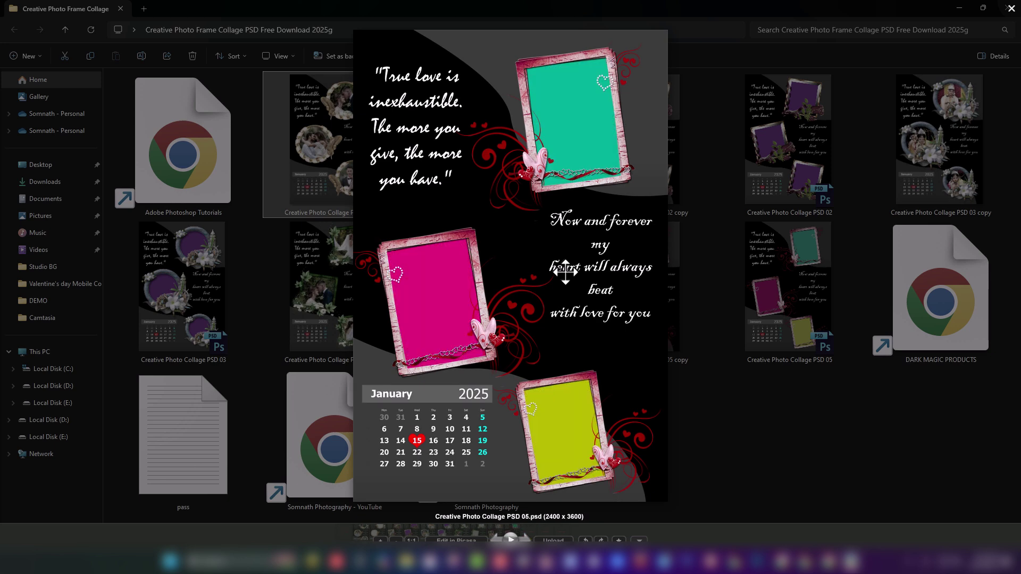
{"action": "scroll", "coordinate": [565, 271], "scroll_direction": "down", "scroll_amount": 1}
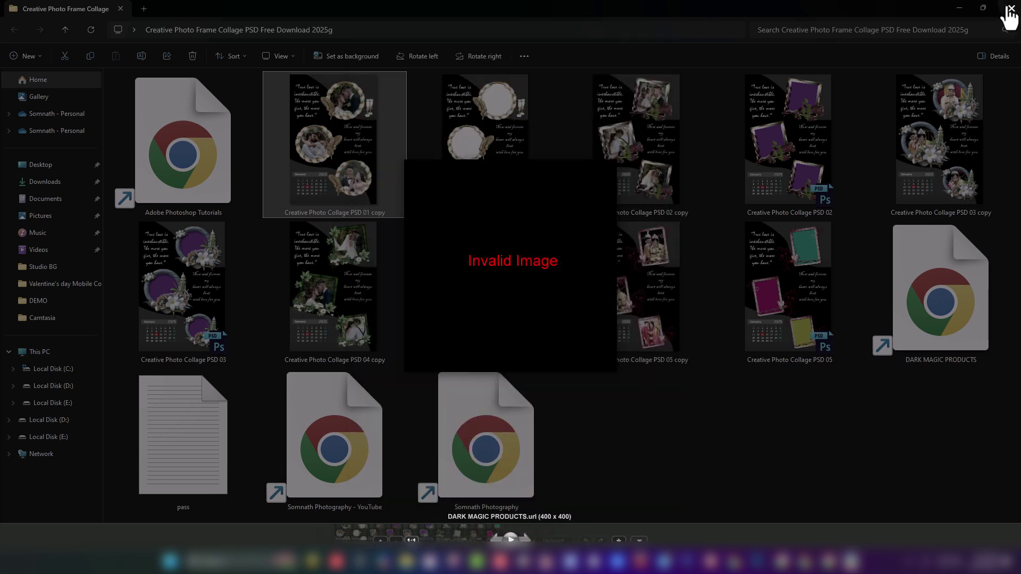
{"action": "left_click", "coordinate": [1008, 10]}
Step: Open "Creative Photo Collage PSD 01" from the folder in Photoshop
{"action": "left_click", "coordinate": [686, 418]}
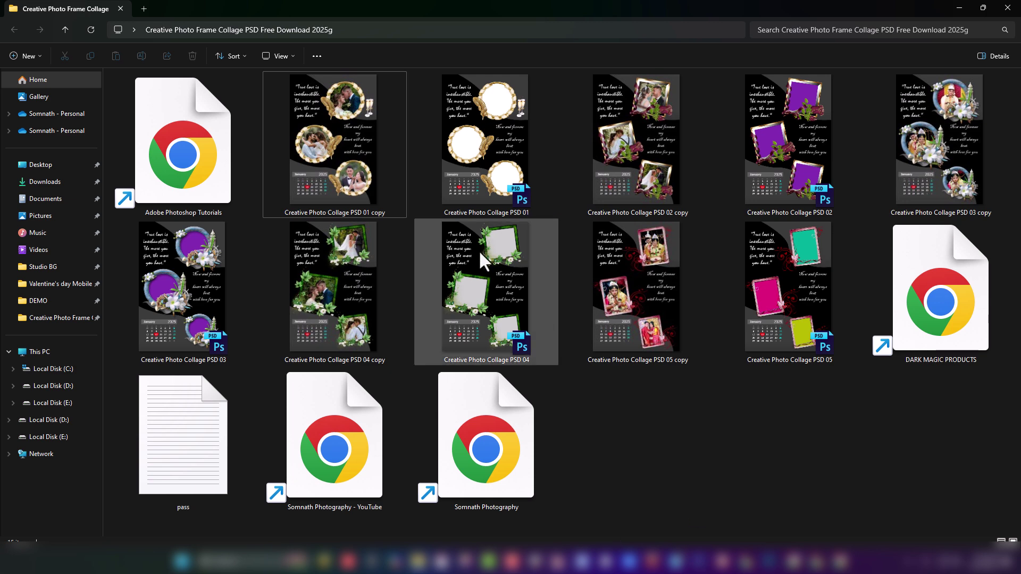
{"action": "left_click_drag", "start_coordinate": [478, 182], "coordinate": [760, 373]}
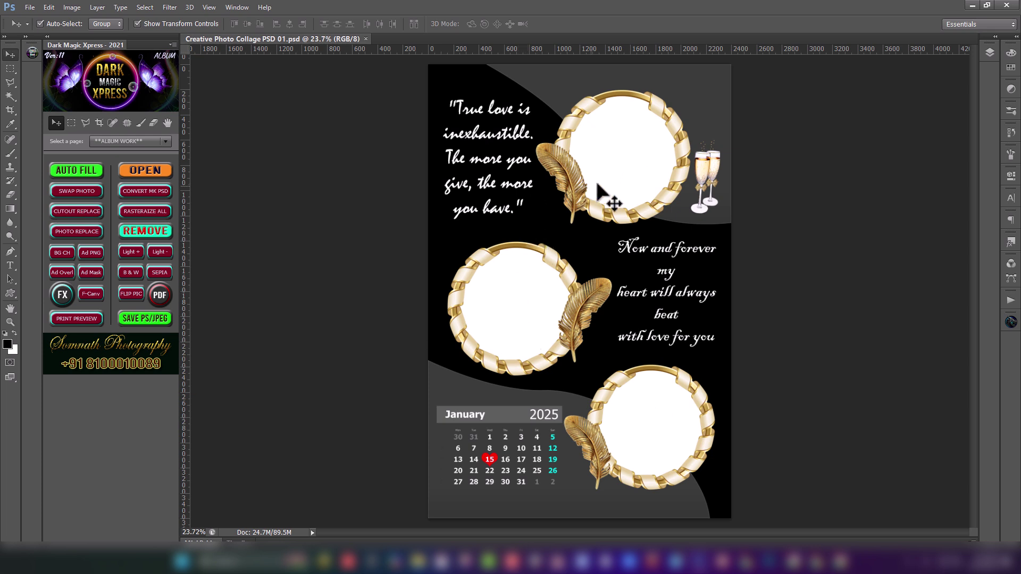
Step: Select the three white circular photo placeholders of the collage together, beginning with the uppermost one
{"action": "left_click", "coordinate": [623, 156]}
{"action": "left_click", "coordinate": [535, 319]}
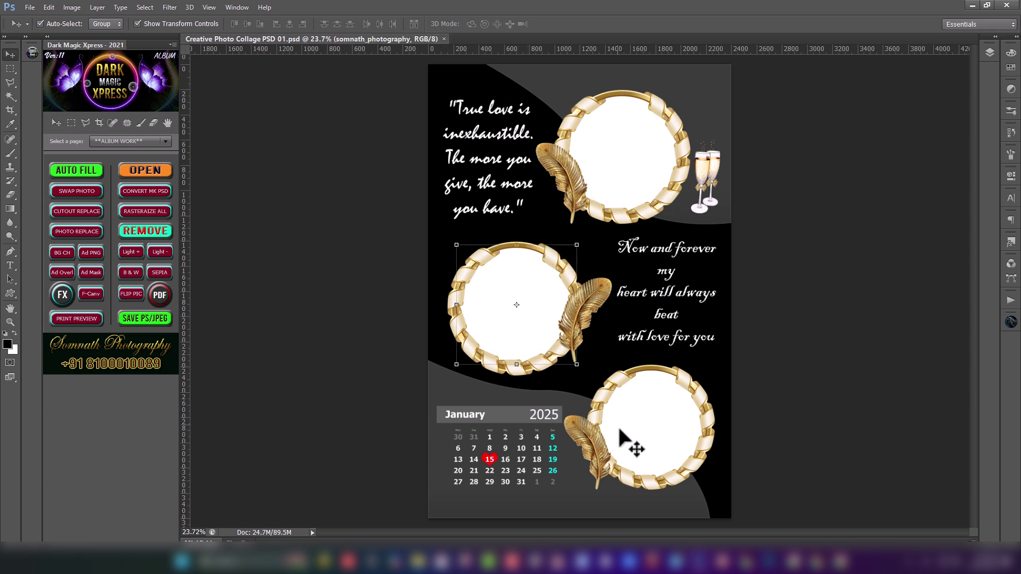
{"action": "left_click", "coordinate": [664, 449]}
{"action": "left_click", "coordinate": [631, 183]}
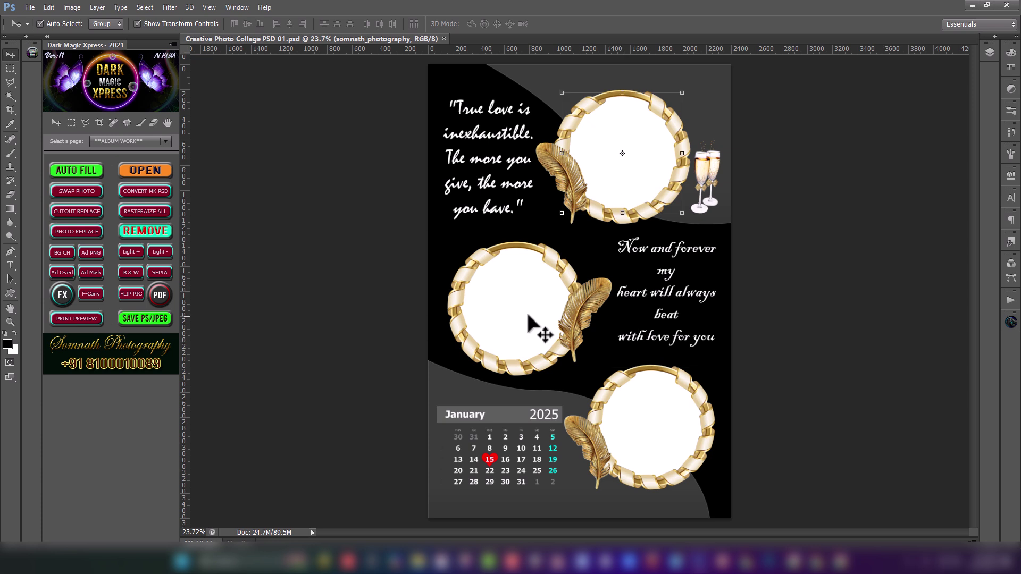
{"action": "left_click", "coordinate": [526, 320]}
{"action": "left_click", "coordinate": [611, 163]}
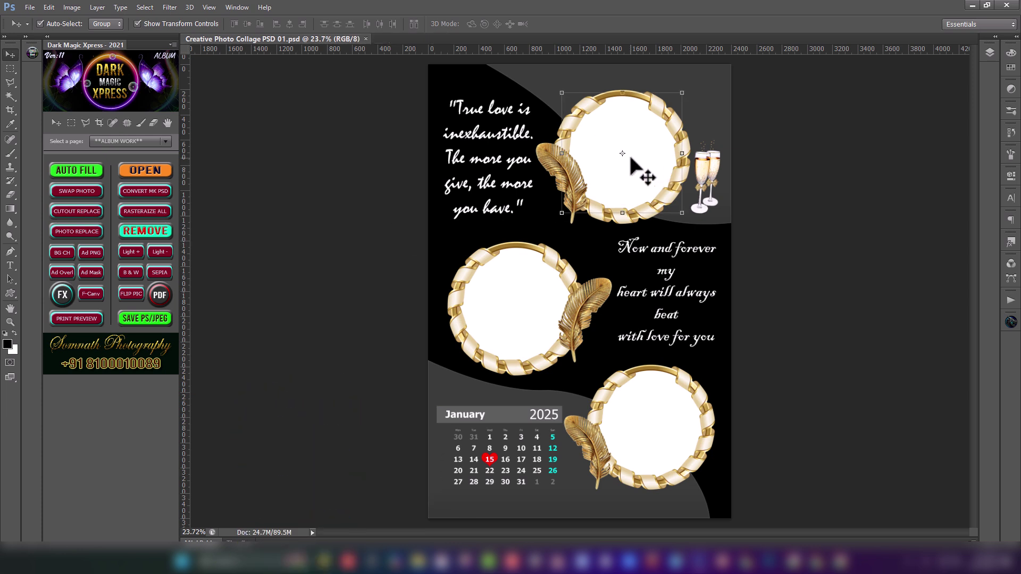
{"action": "left_click", "coordinate": [510, 313], "text": "shift"}
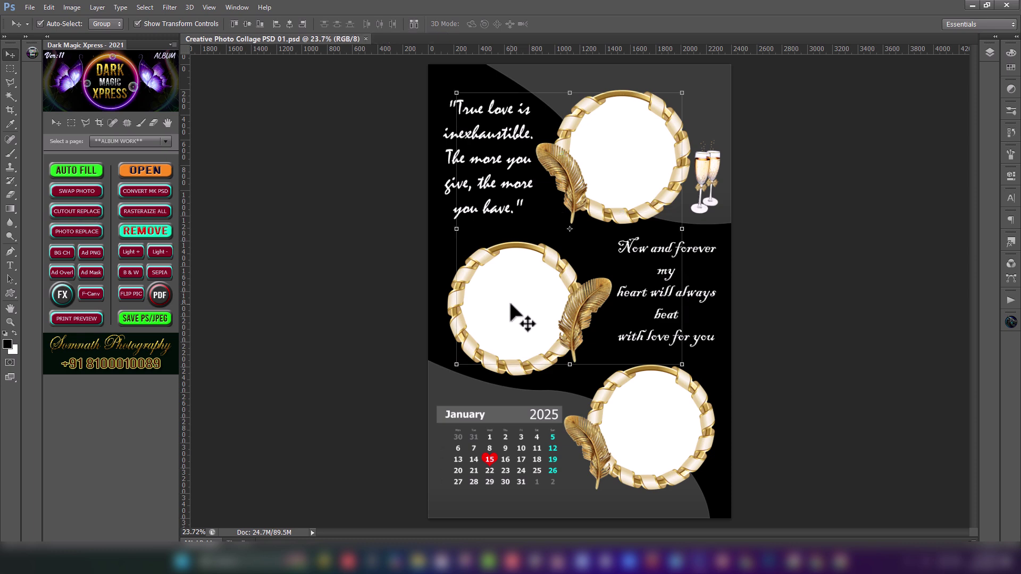
{"action": "left_click", "coordinate": [643, 422], "text": "shift"}
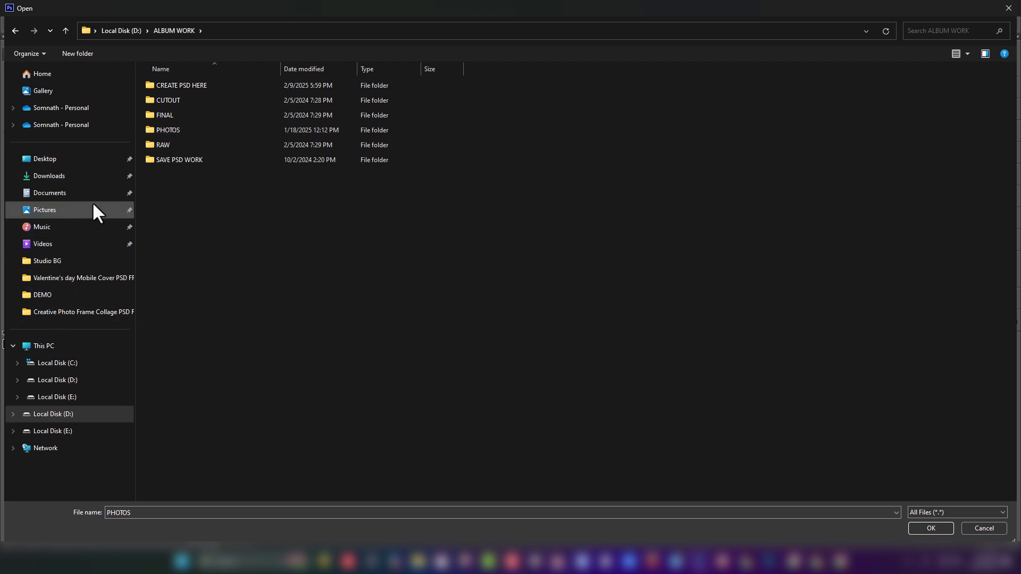
Step: Fill the selected placeholders with Demo (3), Demo (4) and Demo (12) from the Wedding folder inside ALBUM WORK > PHOTOS
{"action": "left_click", "coordinate": [183, 129]}
{"action": "double_click", "coordinate": [183, 129]}
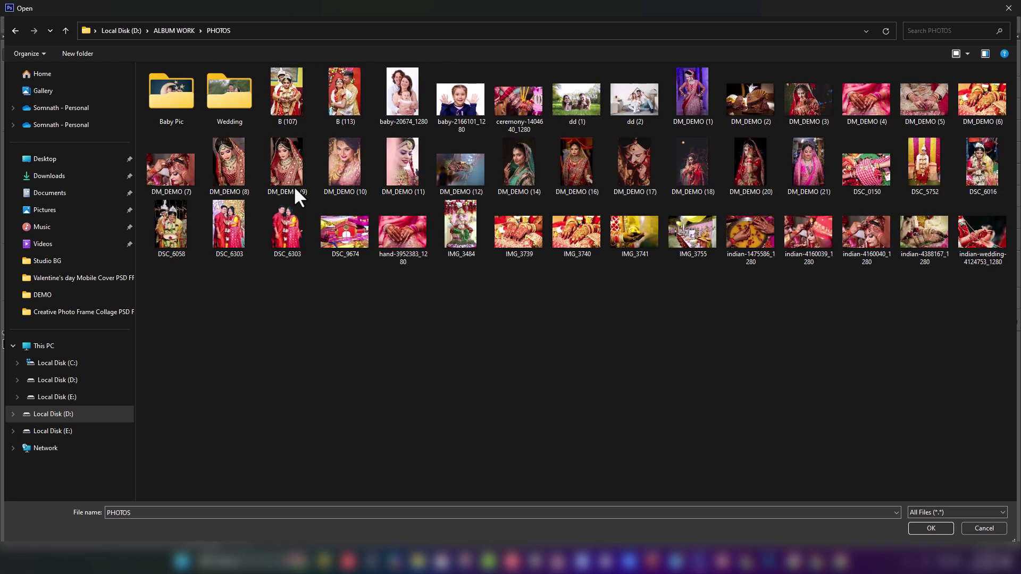
{"action": "double_click", "coordinate": [236, 94]}
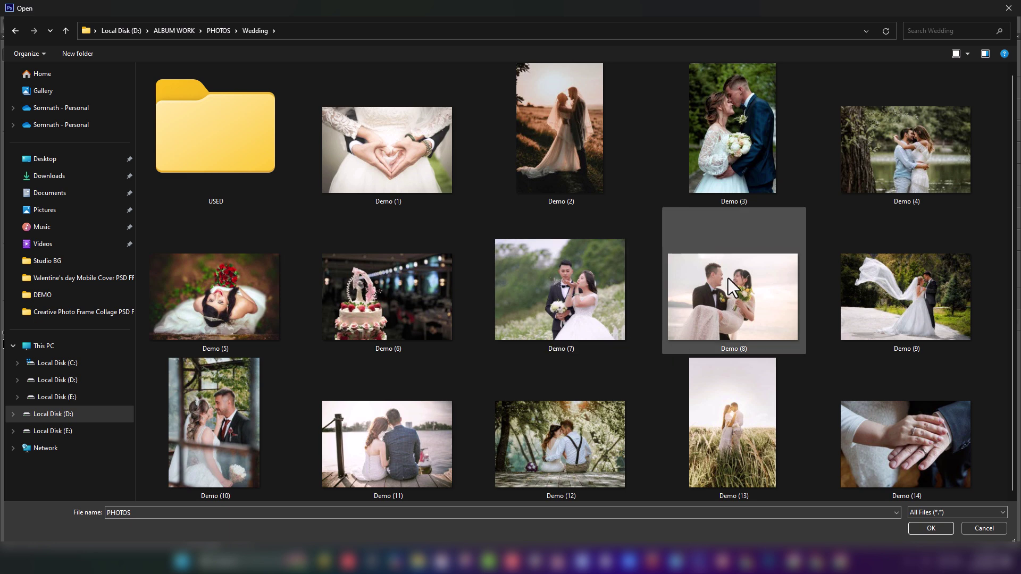
{"action": "left_click", "coordinate": [731, 117]}
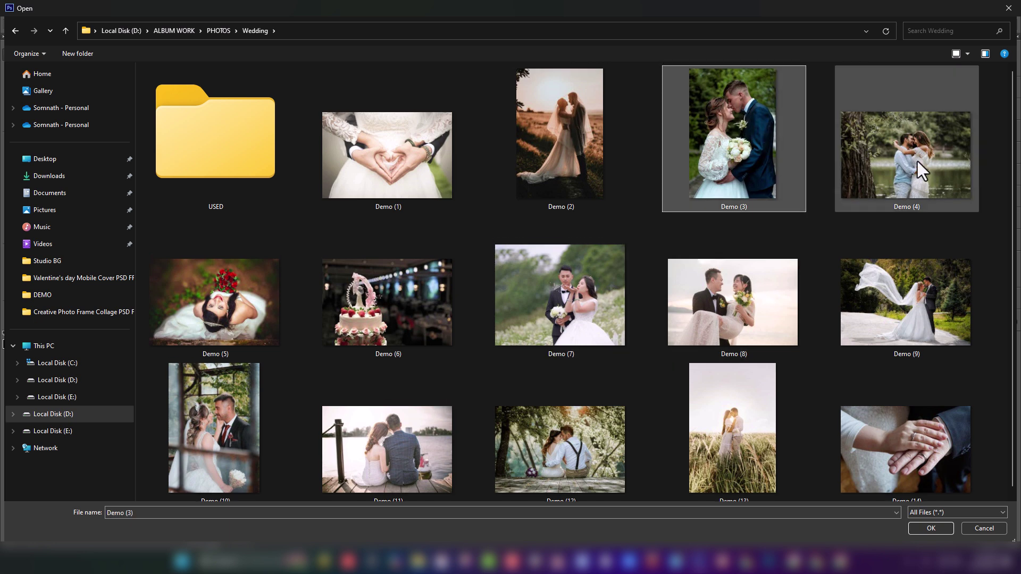
{"action": "left_click", "coordinate": [917, 161], "text": "ctrl"}
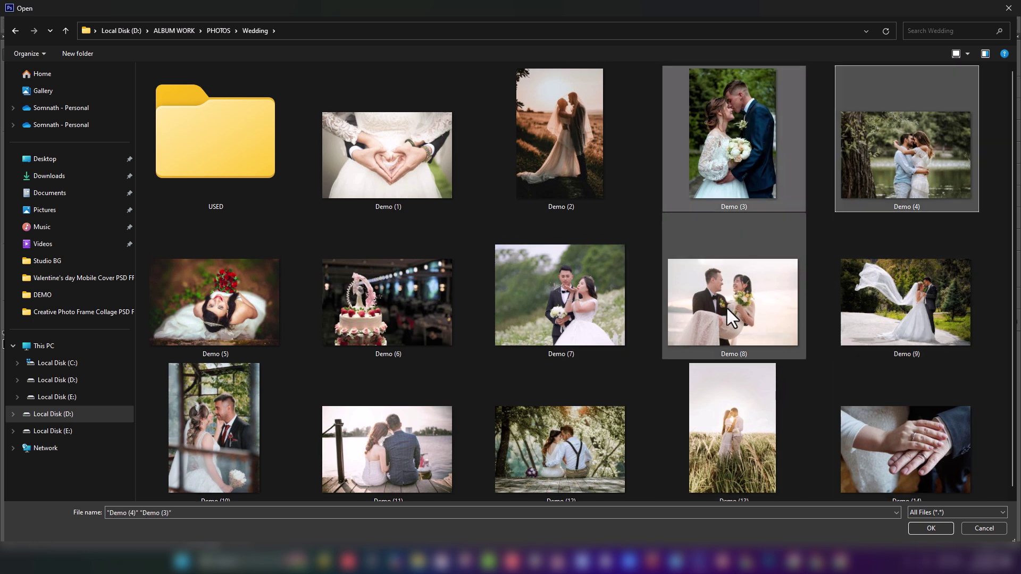
{"action": "left_click", "coordinate": [572, 442], "text": "ctrl"}
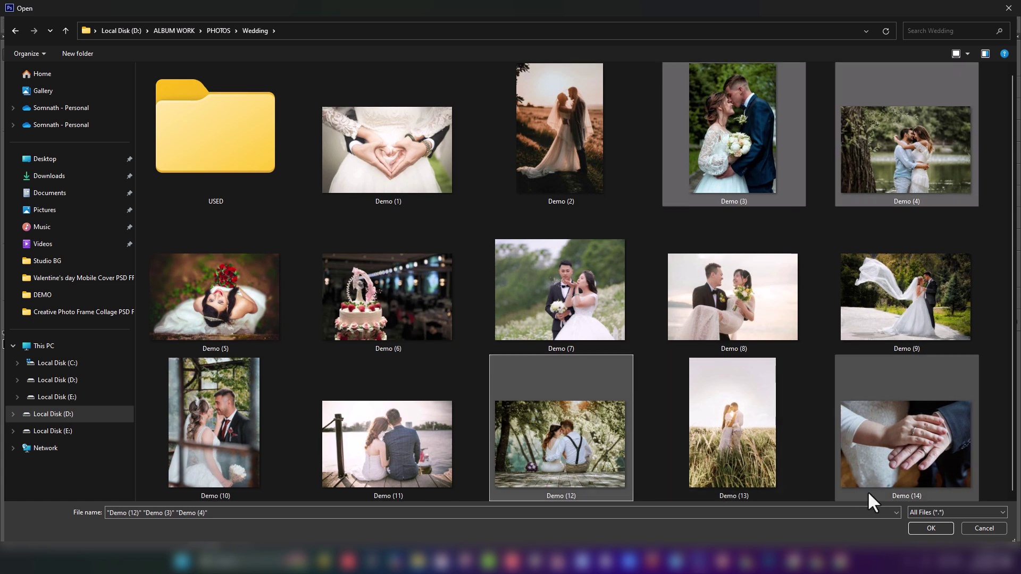
{"action": "left_click", "coordinate": [930, 528]}
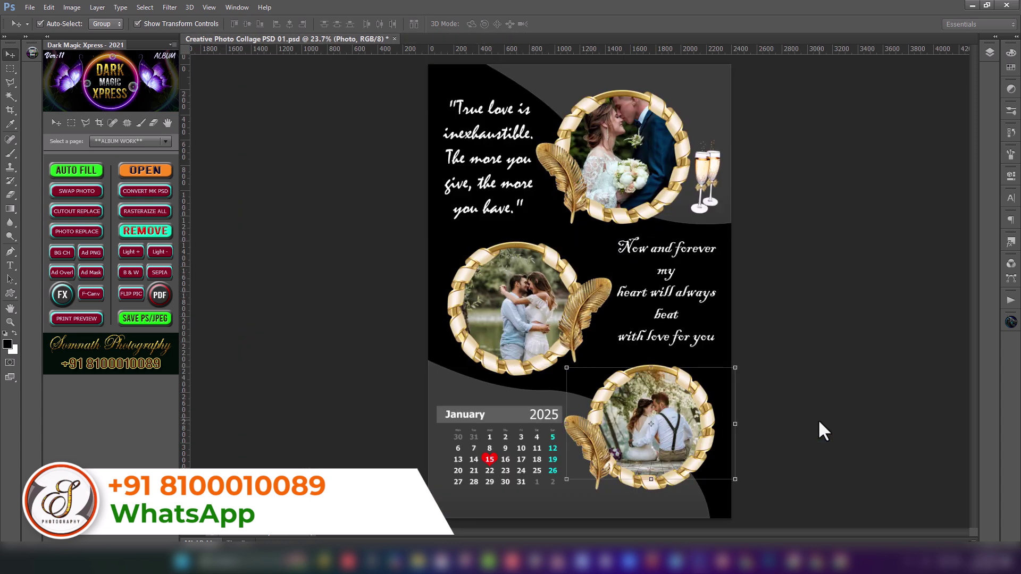
Step: Reposition the photos inside the three round frames so the couples are well centred, and deselect the layers
{"action": "left_click", "coordinate": [518, 332]}
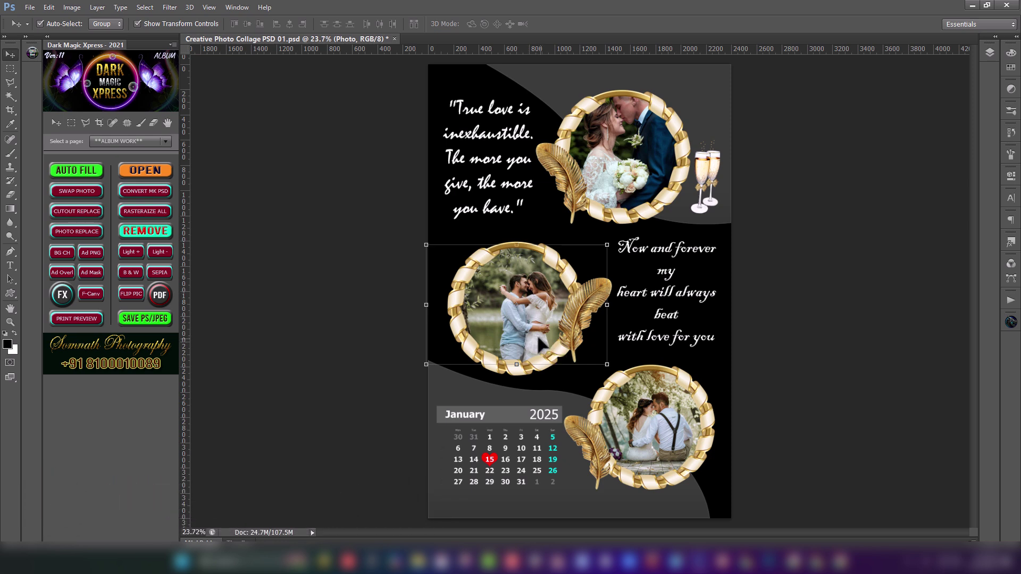
{"action": "left_click_drag", "start_coordinate": [540, 344], "coordinate": [527, 343]}
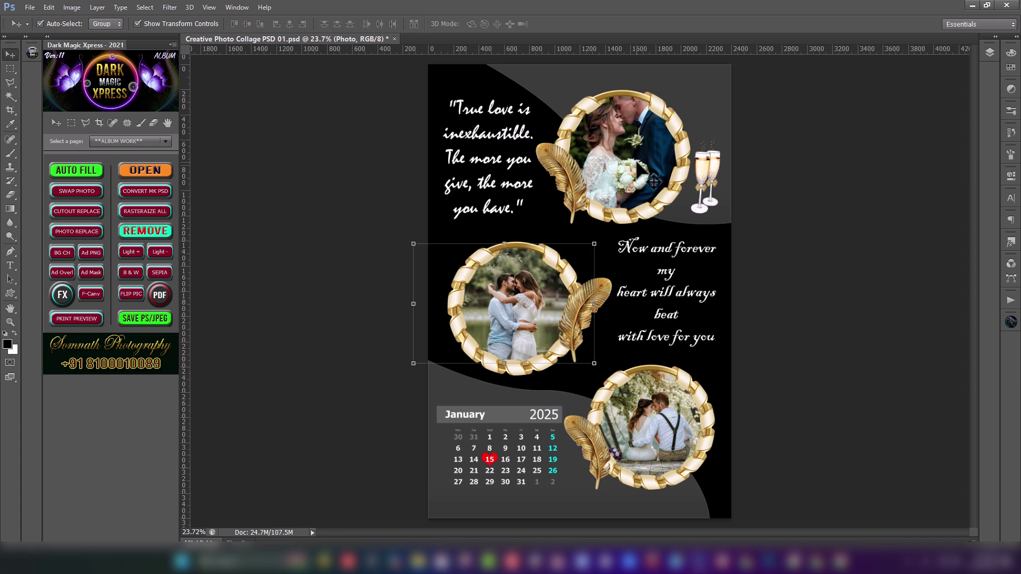
{"action": "left_click_drag", "start_coordinate": [654, 182], "coordinate": [647, 160]}
{"action": "left_click", "coordinate": [660, 426]}
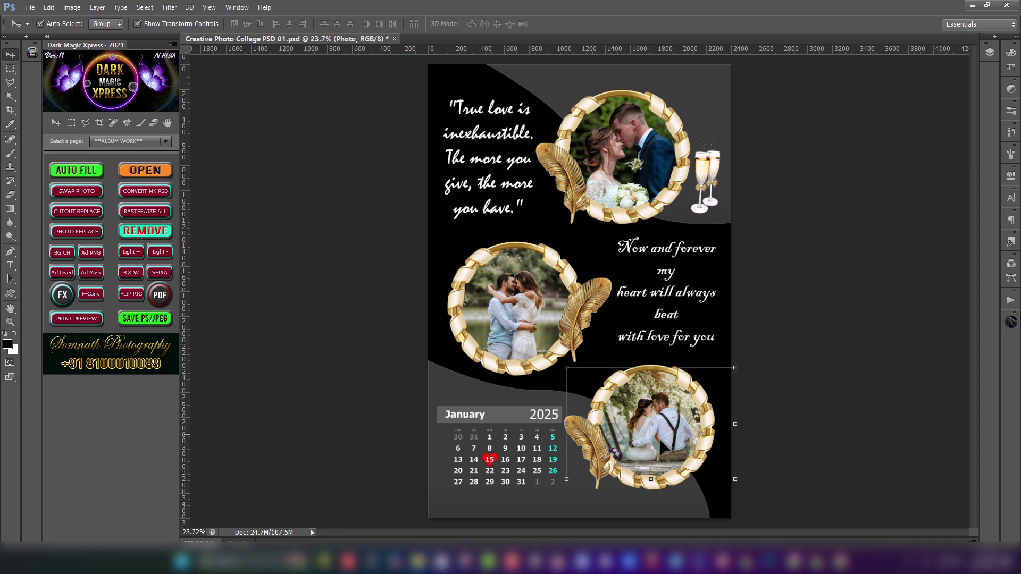
{"action": "left_click_drag", "start_coordinate": [690, 432], "coordinate": [686, 431]}
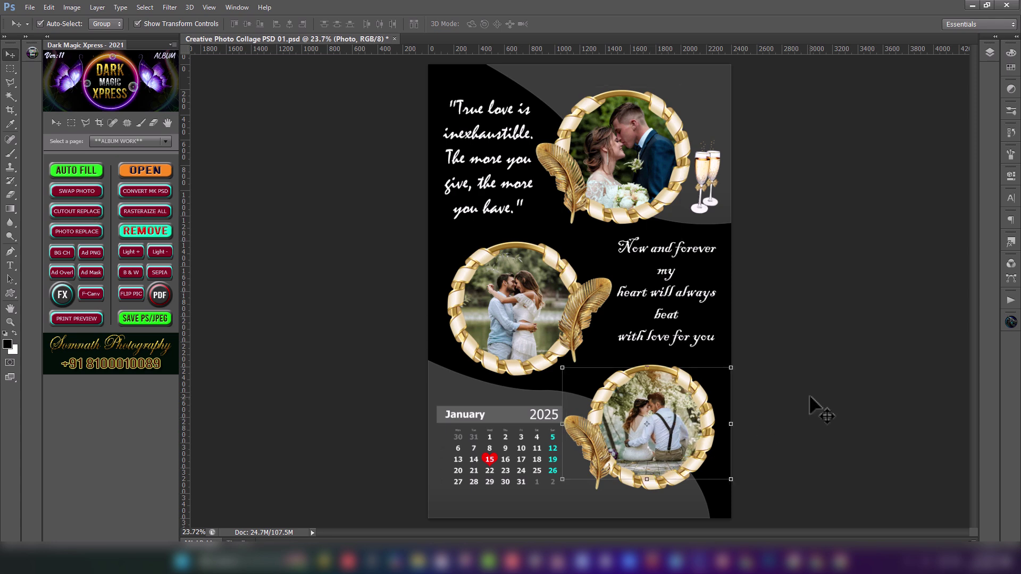
{"action": "left_click", "coordinate": [824, 353]}
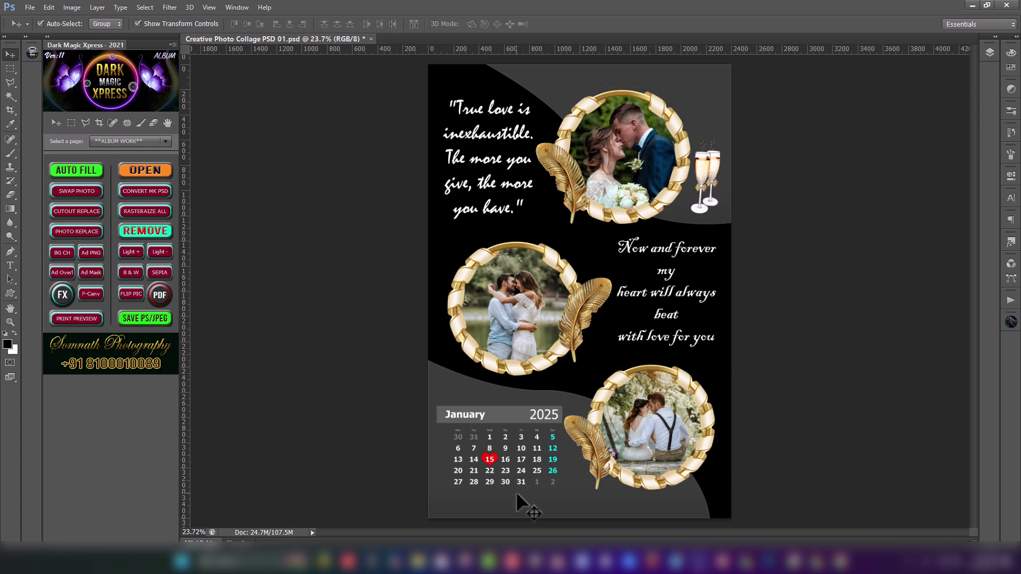
Step: Select the Calender group in the layer list and briefly hide it to check what it controls
{"action": "scroll", "coordinate": [499, 497], "scroll_direction": "up", "scroll_amount": 3}
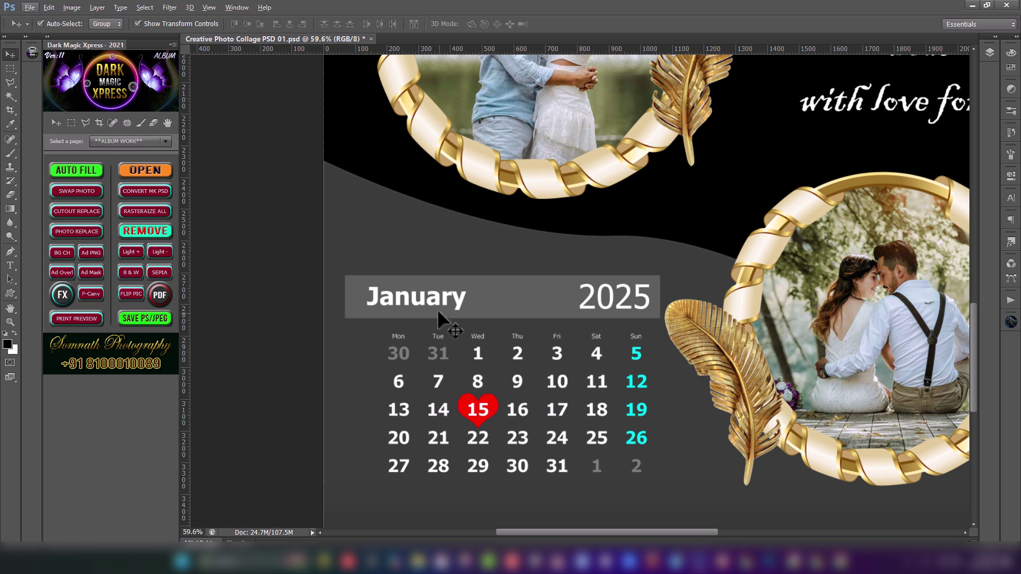
{"action": "left_click", "coordinate": [994, 37]}
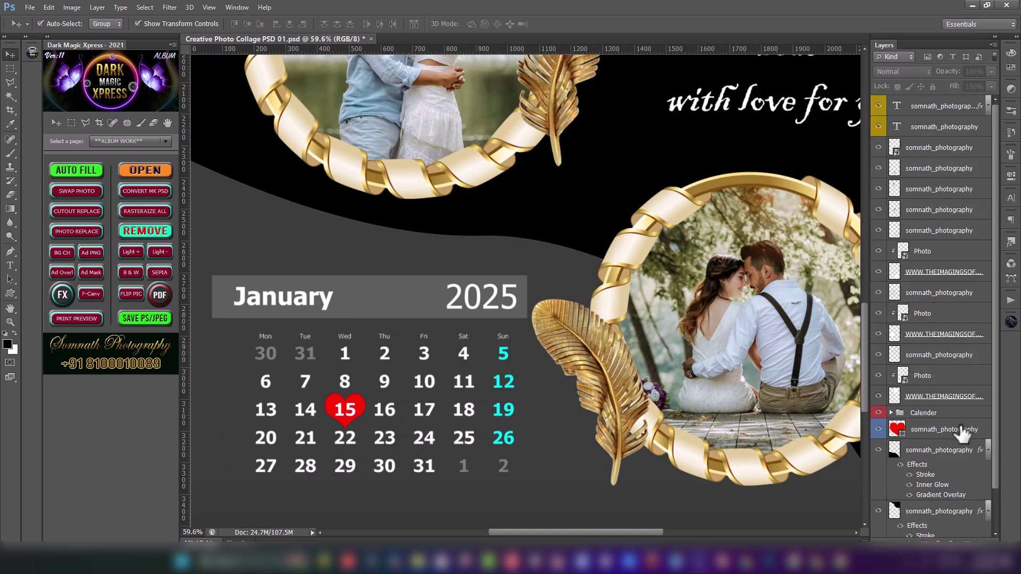
{"action": "left_click", "coordinate": [935, 418]}
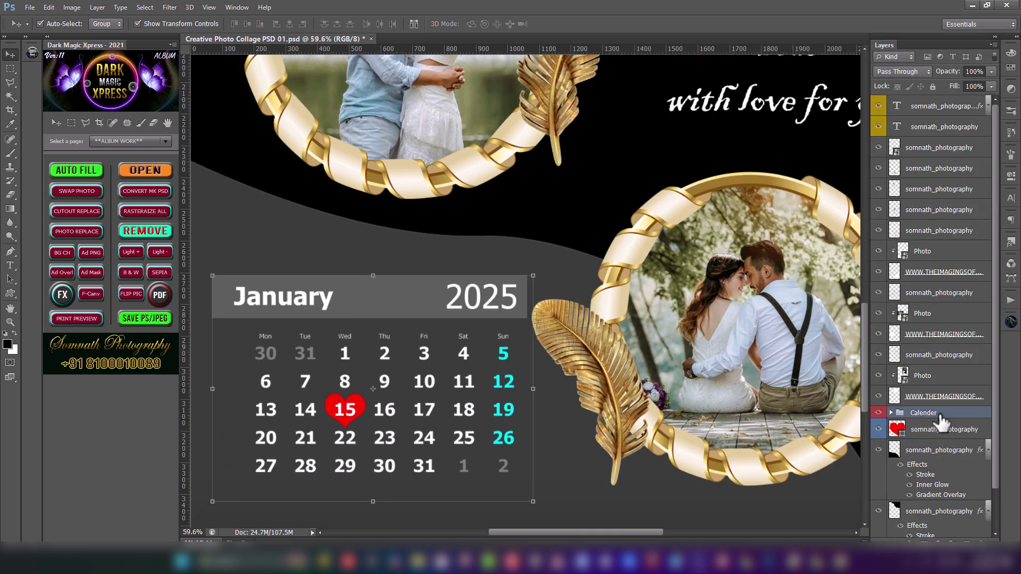
{"action": "left_click", "coordinate": [878, 412]}
{"action": "key", "text": "ctrl+z"}
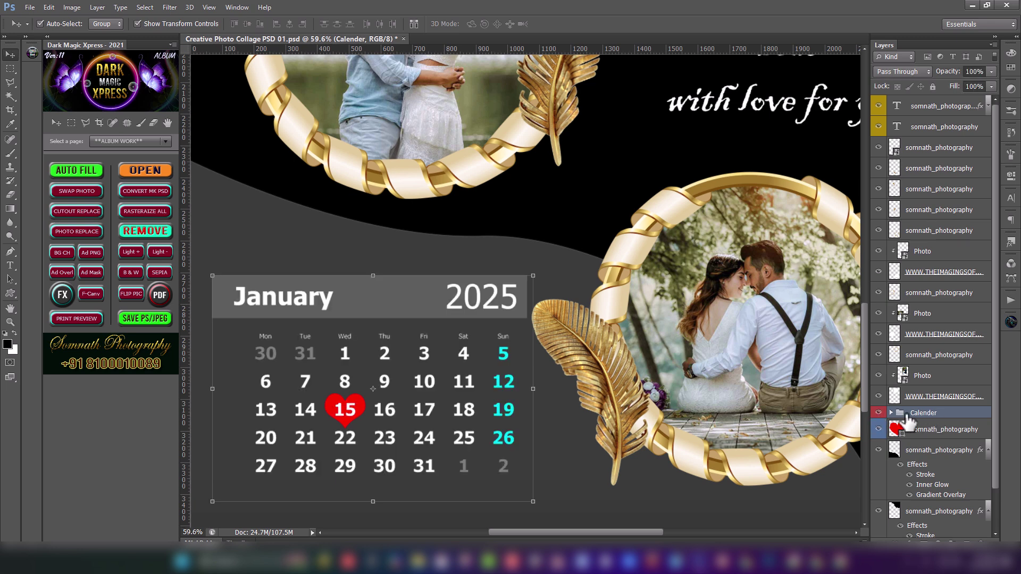
Step: Expand the Calender group and hide its JANUARY layer
{"action": "left_click", "coordinate": [891, 413]}
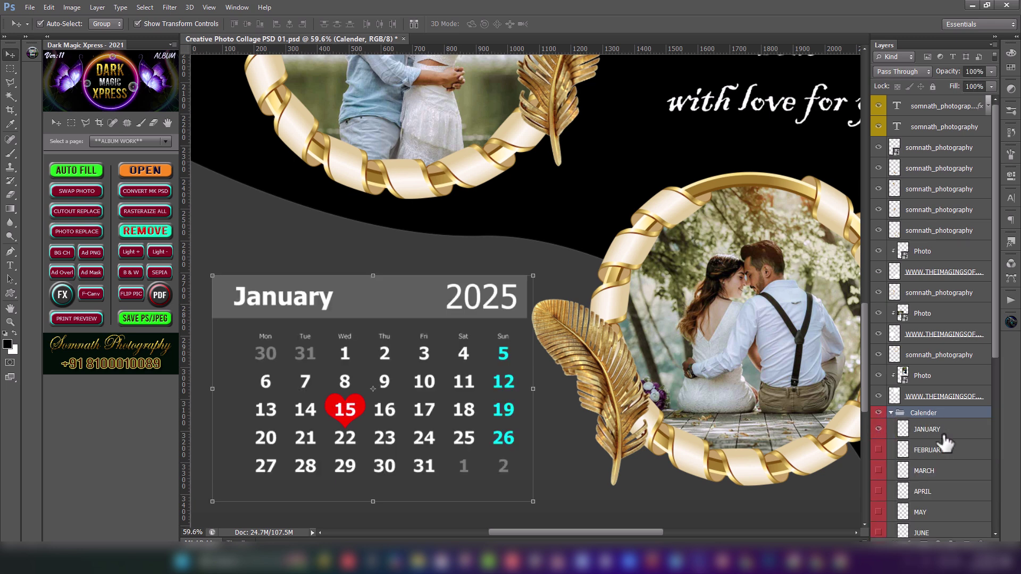
{"action": "scroll", "coordinate": [944, 439], "scroll_direction": "down", "scroll_amount": 5}
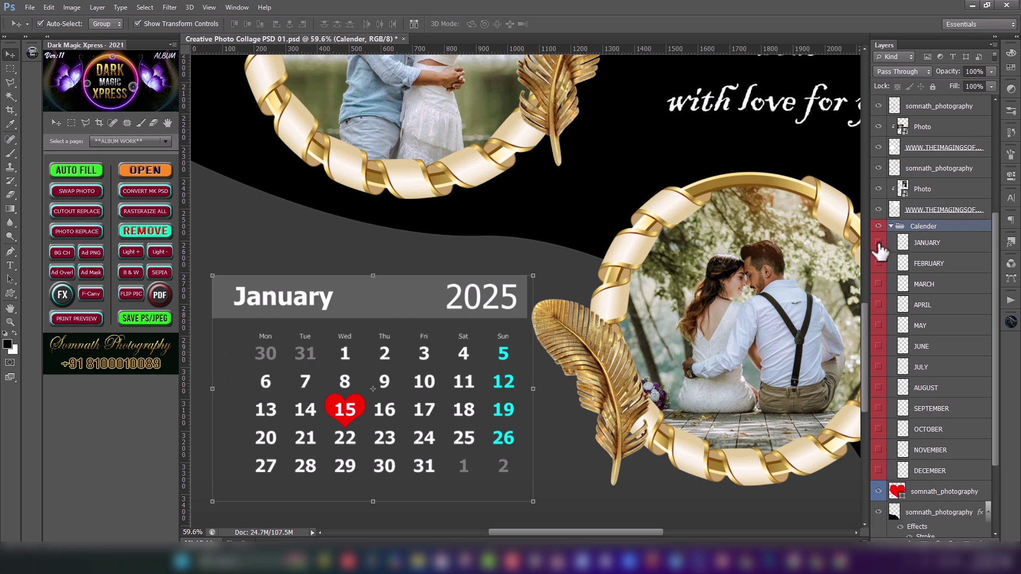
{"action": "left_click", "coordinate": [879, 243]}
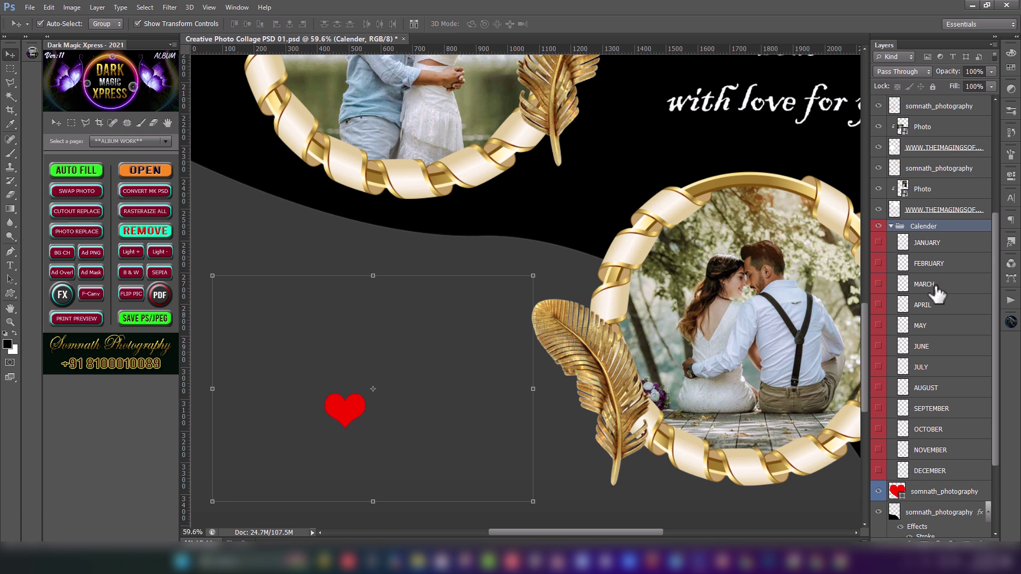
Step: Show the MARCH layer of the Calender group and move the red heart marker onto the 15th
{"action": "left_click", "coordinate": [878, 285]}
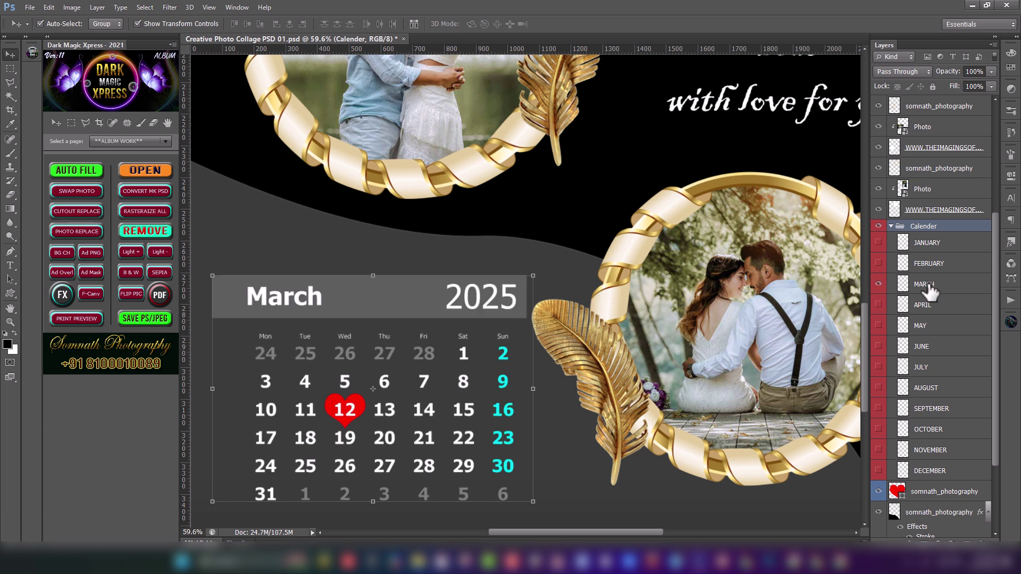
{"action": "left_click", "coordinate": [930, 287]}
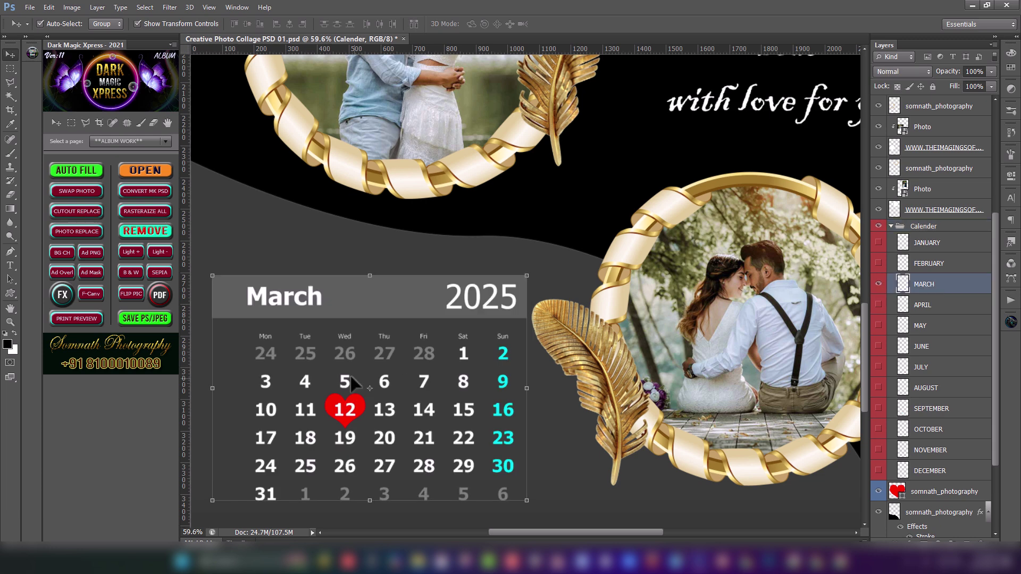
{"action": "left_click", "coordinate": [358, 403]}
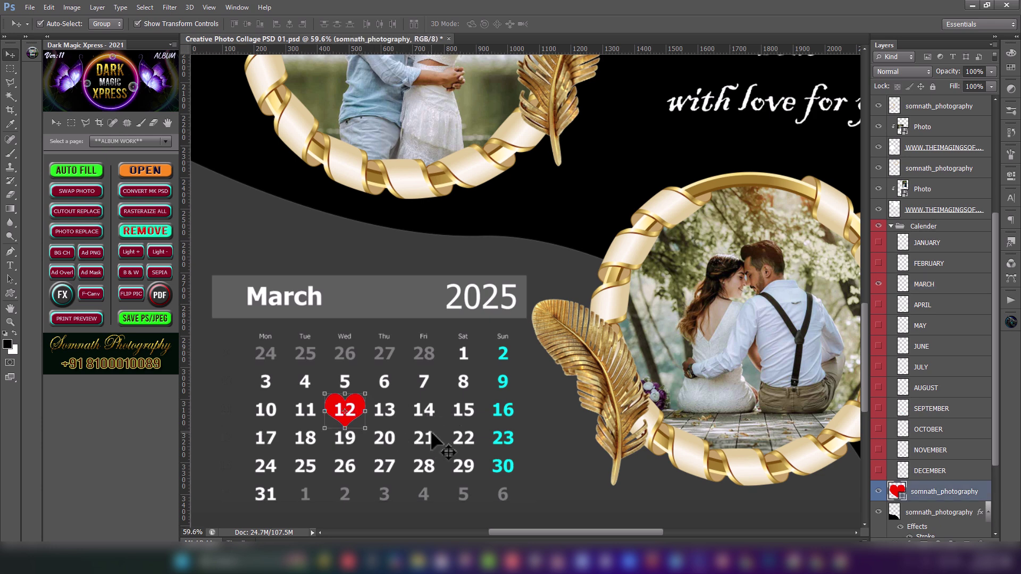
{"action": "left_click_drag", "start_coordinate": [365, 404], "coordinate": [482, 410]}
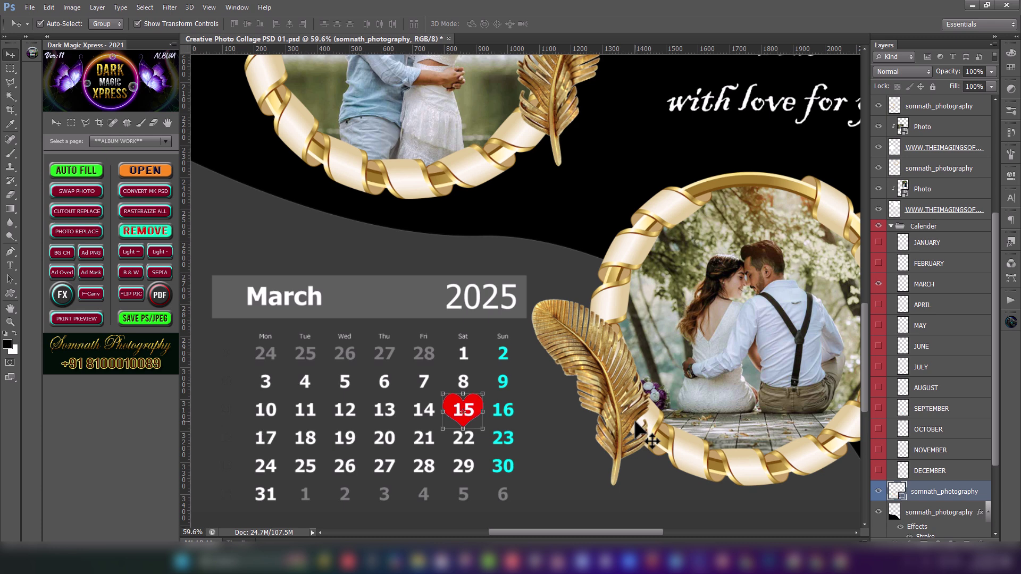
{"action": "left_click", "coordinate": [552, 458]}
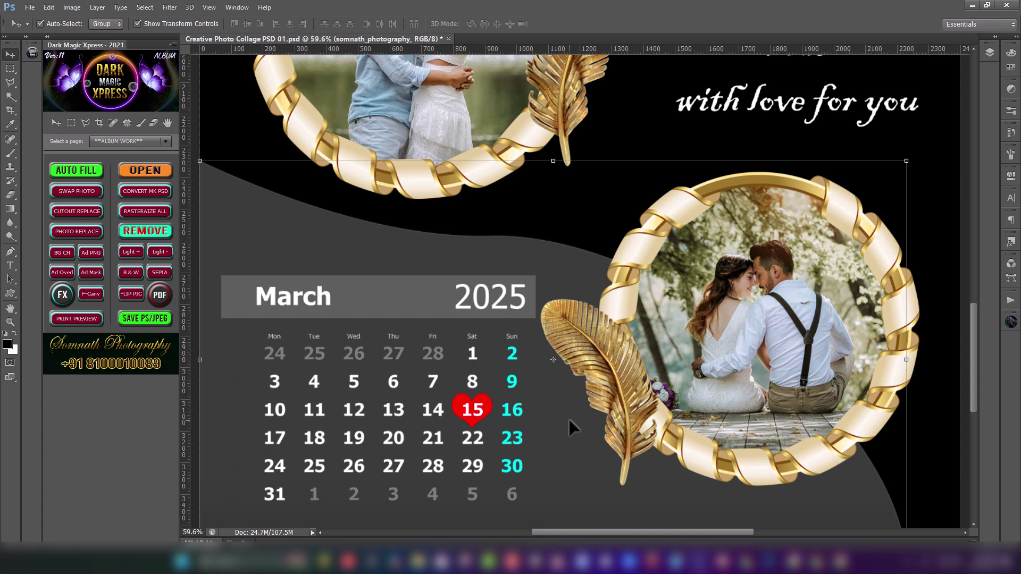
{"action": "key", "text": "ctrl+0"}
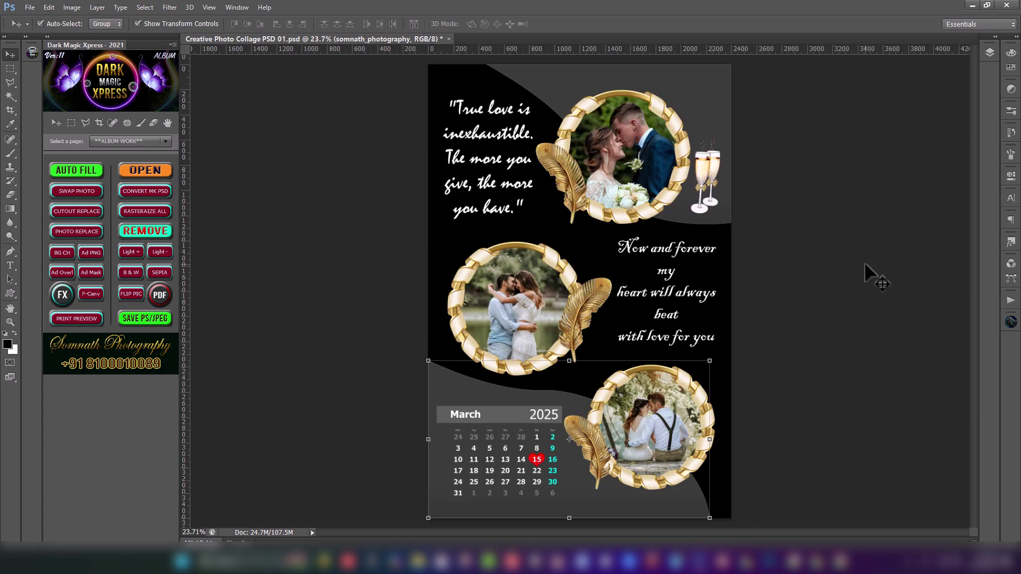
{"action": "left_click", "coordinate": [865, 265]}
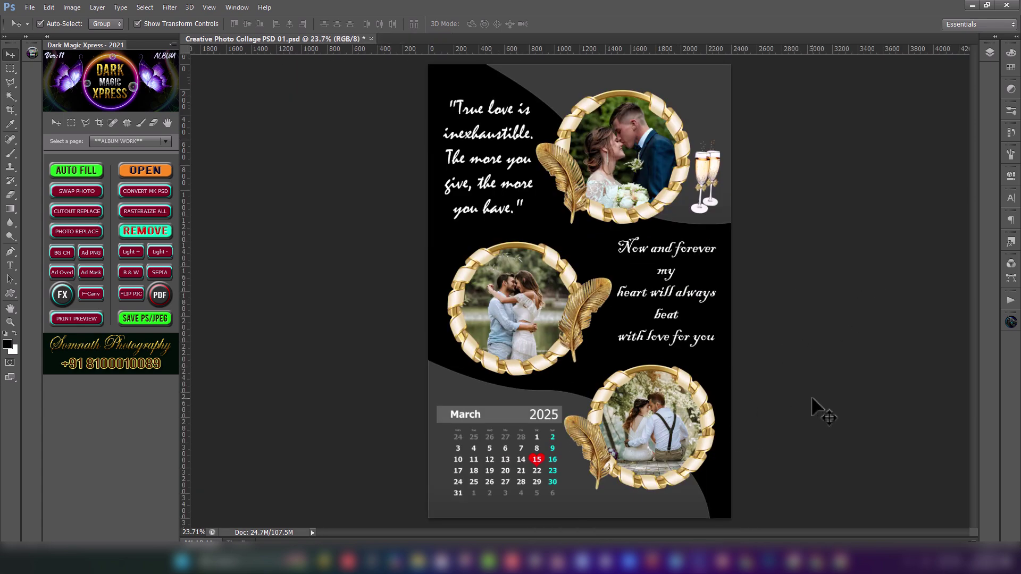
Step: Select each of the two quote text blocks in turn to examine them, and deselect
{"action": "left_click", "coordinate": [486, 138]}
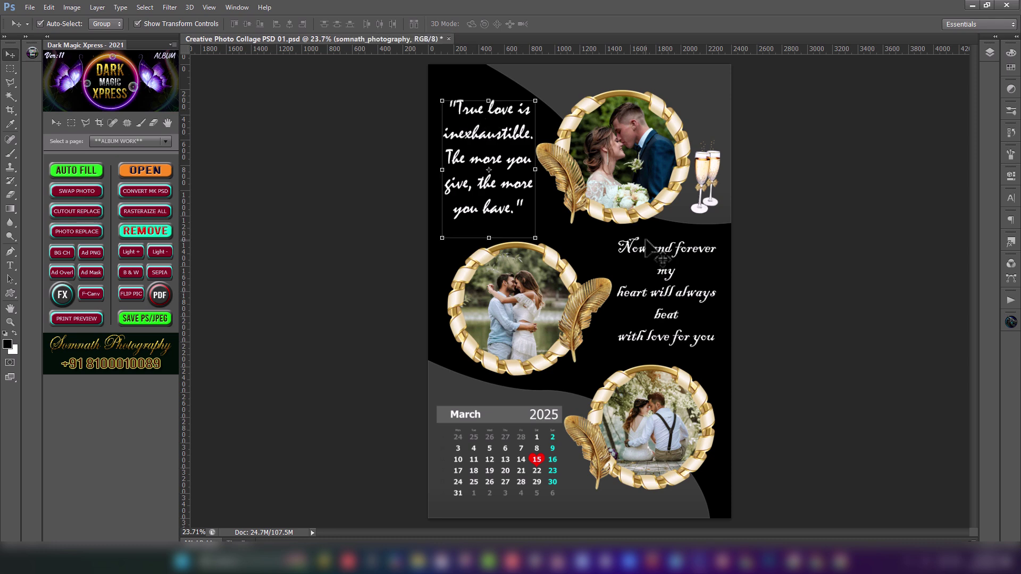
{"action": "left_click", "coordinate": [646, 251]}
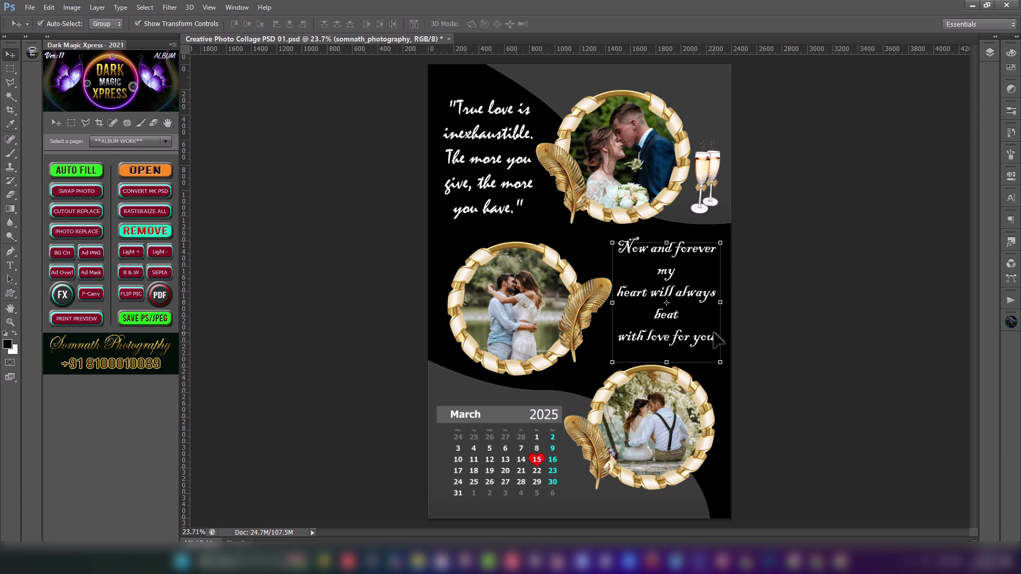
{"action": "left_click", "coordinate": [815, 291]}
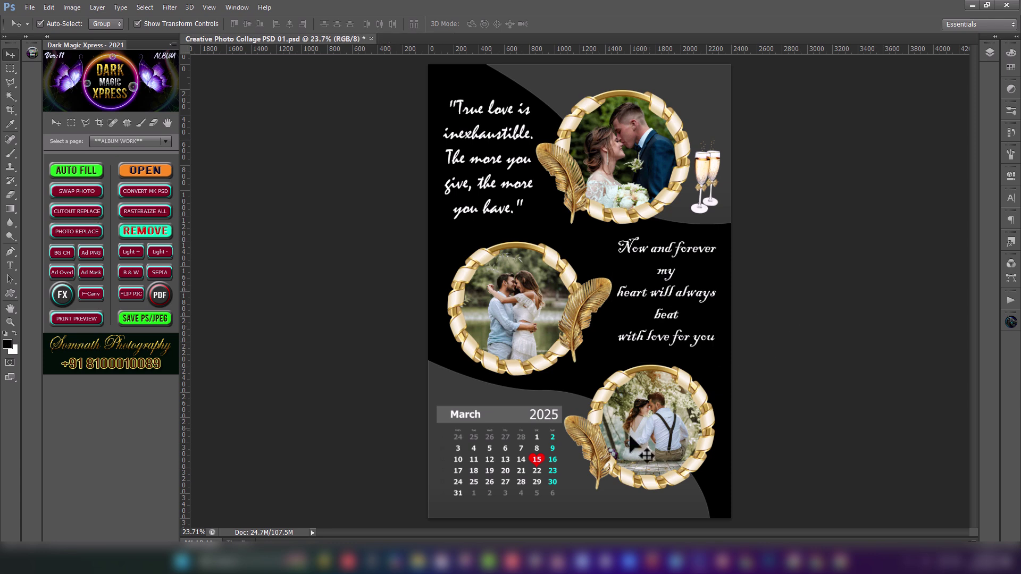
Step: Switch to File Explorer and open Creative Photo Collage PSD 04 in Photoshop from the collage download folder
{"action": "mouse_move", "coordinate": [429, 563]}
{"action": "left_click", "coordinate": [418, 500]}
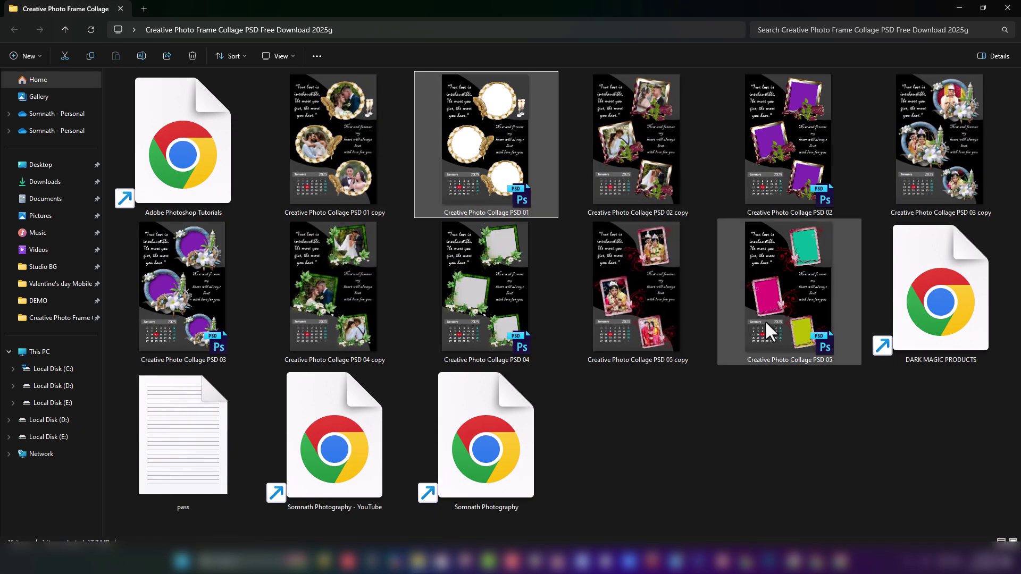
{"action": "left_click", "coordinate": [649, 417]}
{"action": "double_click", "coordinate": [463, 327]}
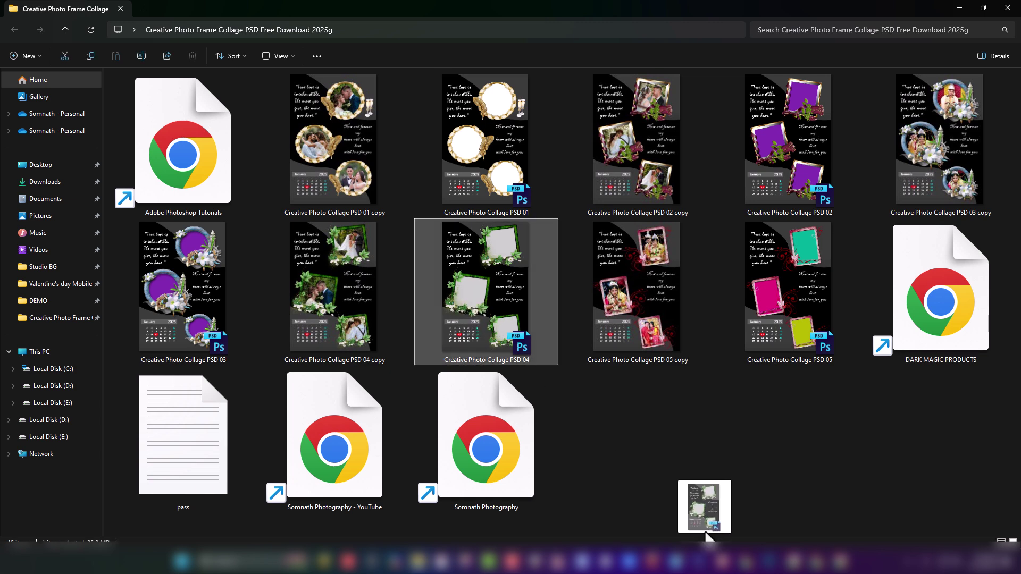
{"action": "left_click", "coordinate": [702, 561]}
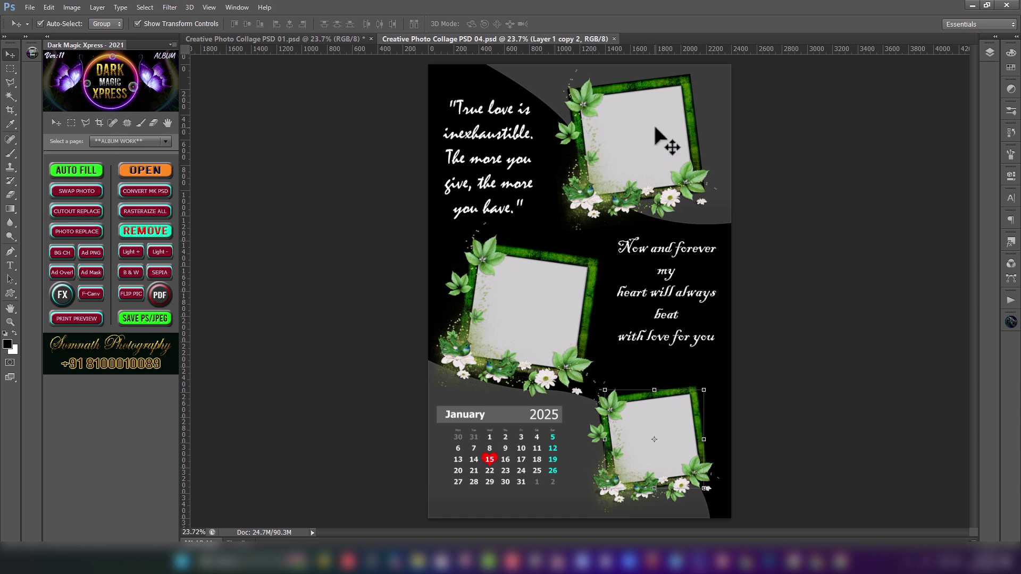
Step: Close the Creative Photo Collage PSD 01 document without saving its changes
{"action": "left_click", "coordinate": [641, 154]}
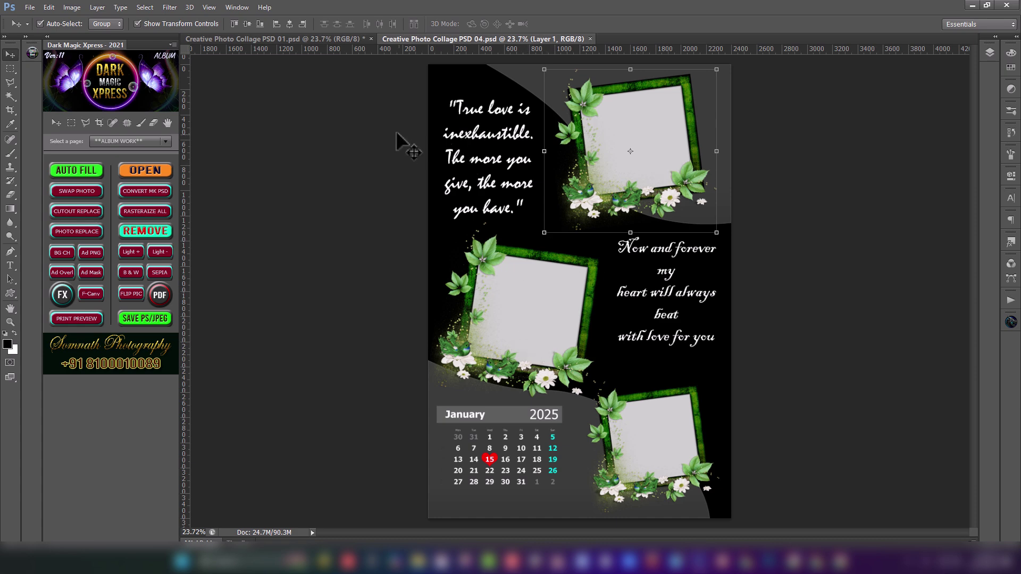
{"action": "left_click", "coordinate": [371, 39]}
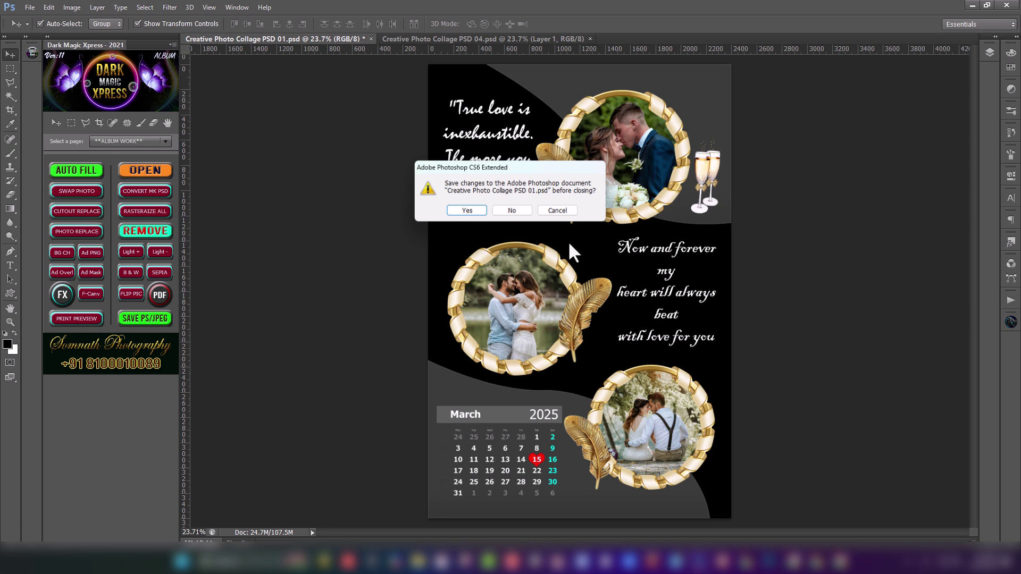
{"action": "left_click", "coordinate": [512, 210]}
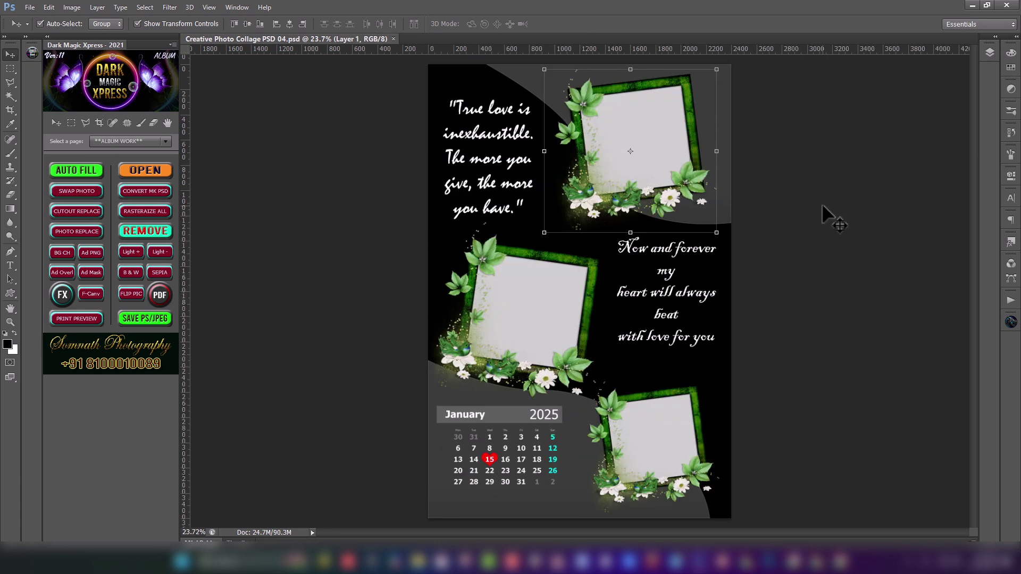
Step: Select the upper frame's grey placeholder with Show Transform Controls enabled, and collapse the Dark Magic Xpress panel
{"action": "left_click", "coordinate": [664, 442]}
{"action": "left_click", "coordinate": [650, 160]}
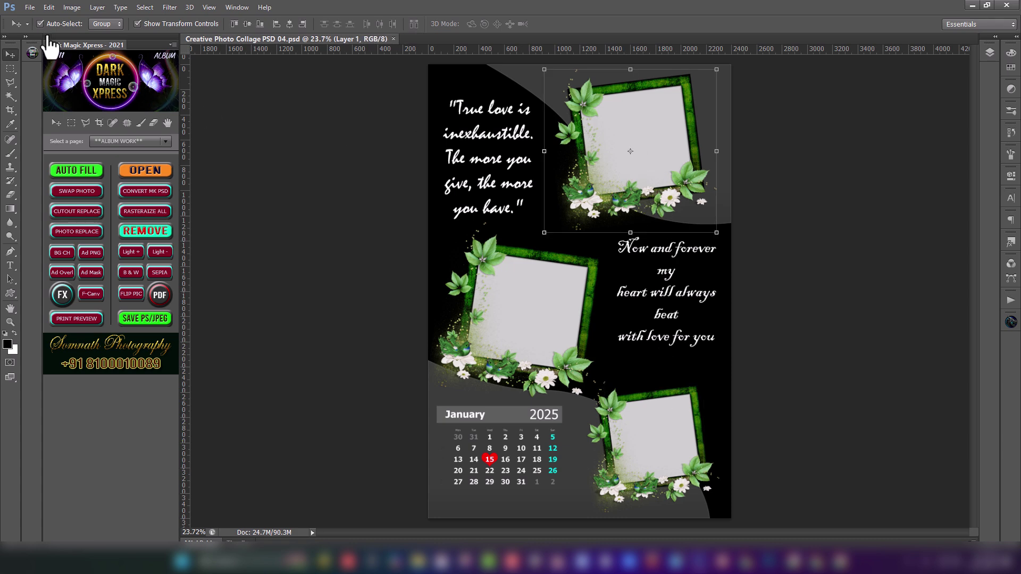
{"action": "left_click", "coordinate": [46, 36]}
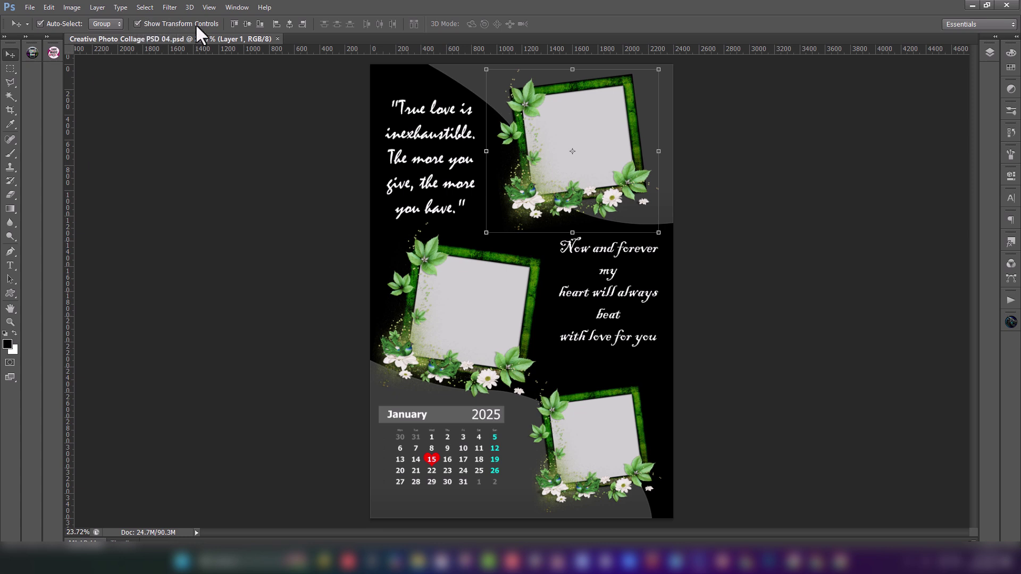
{"action": "left_click", "coordinate": [137, 24]}
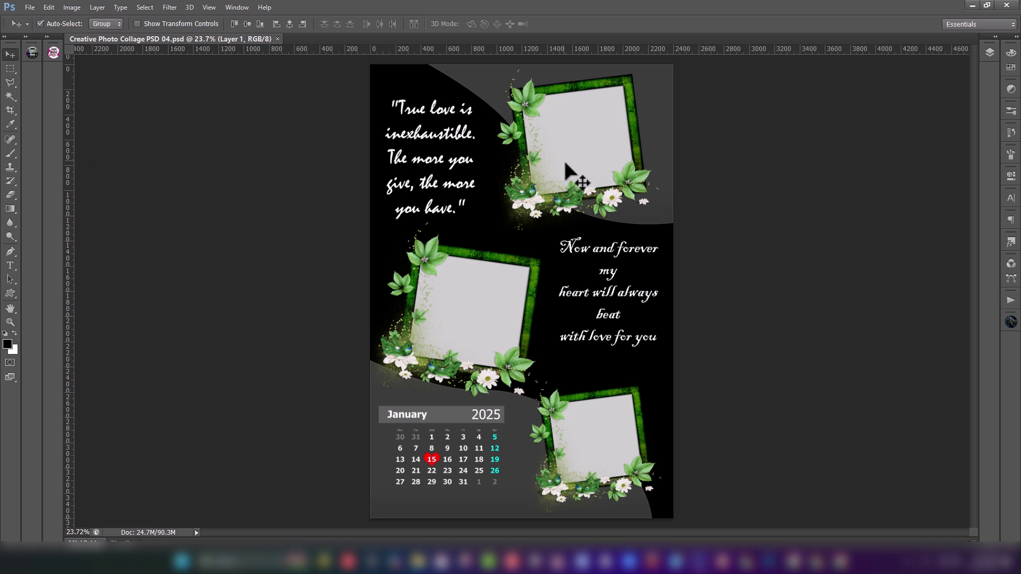
{"action": "left_click", "coordinate": [137, 23]}
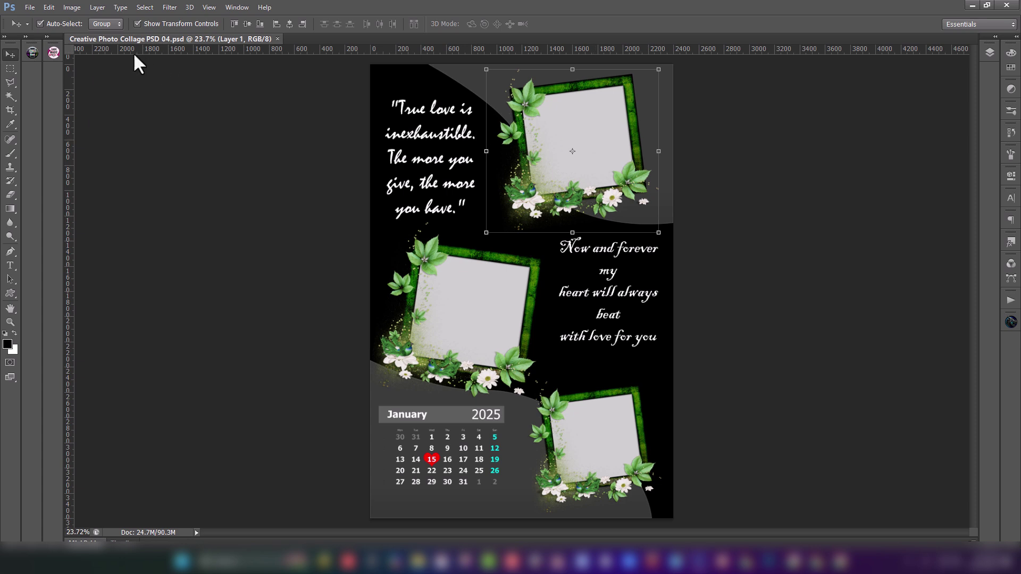
Step: Place the Demo (7) photo from the Wedding folder inside ALBUM WORK > PHOTOS on Local Disk (D:)
{"action": "left_click", "coordinate": [29, 9]}
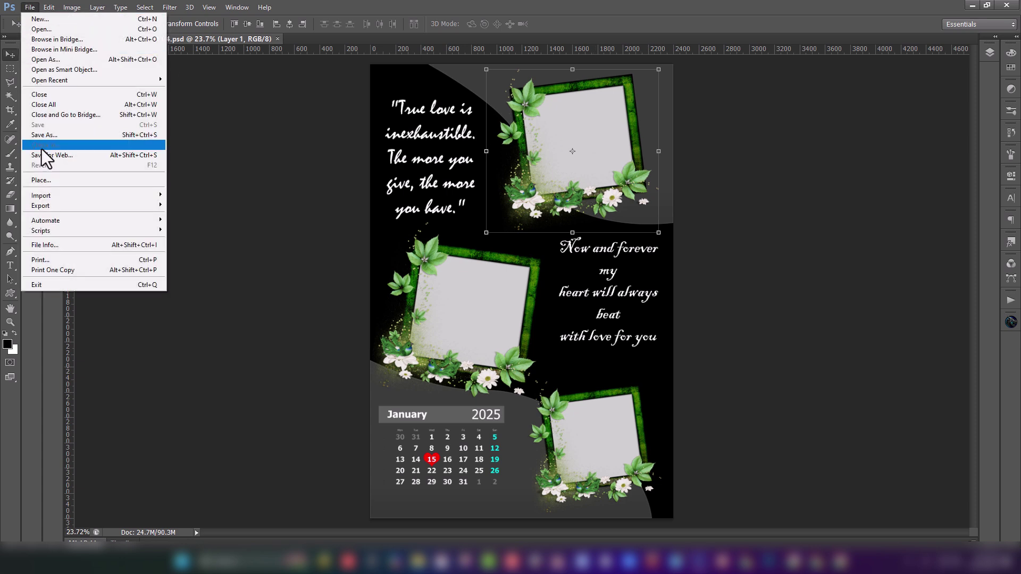
{"action": "left_click", "coordinate": [56, 180]}
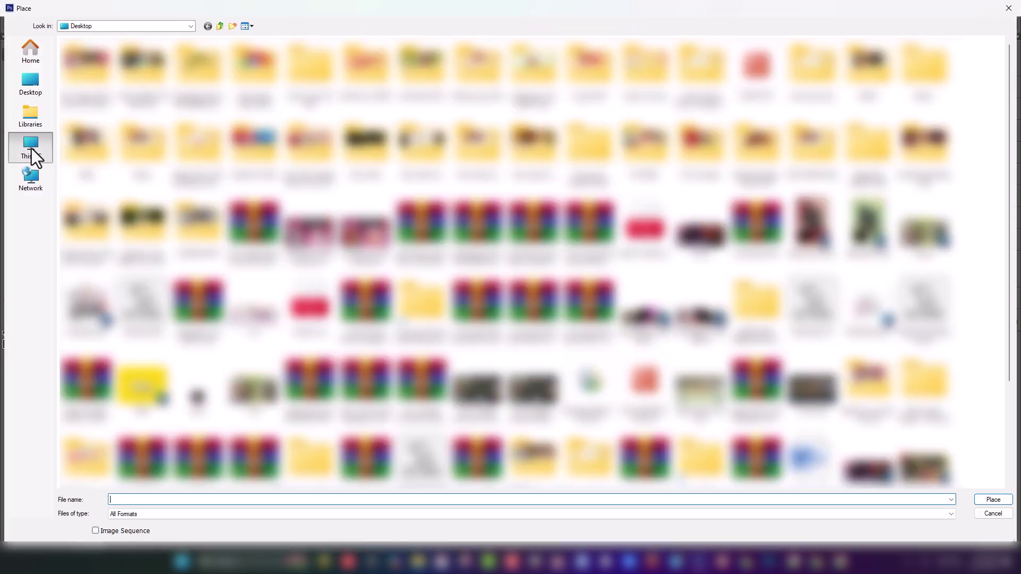
{"action": "left_click", "coordinate": [30, 146]}
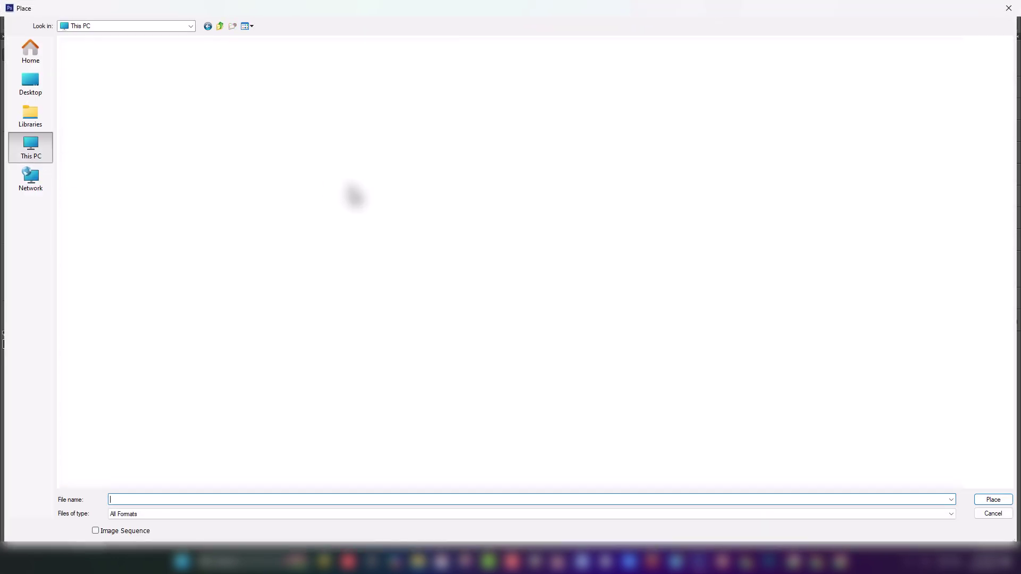
{"action": "double_click", "coordinate": [253, 76]}
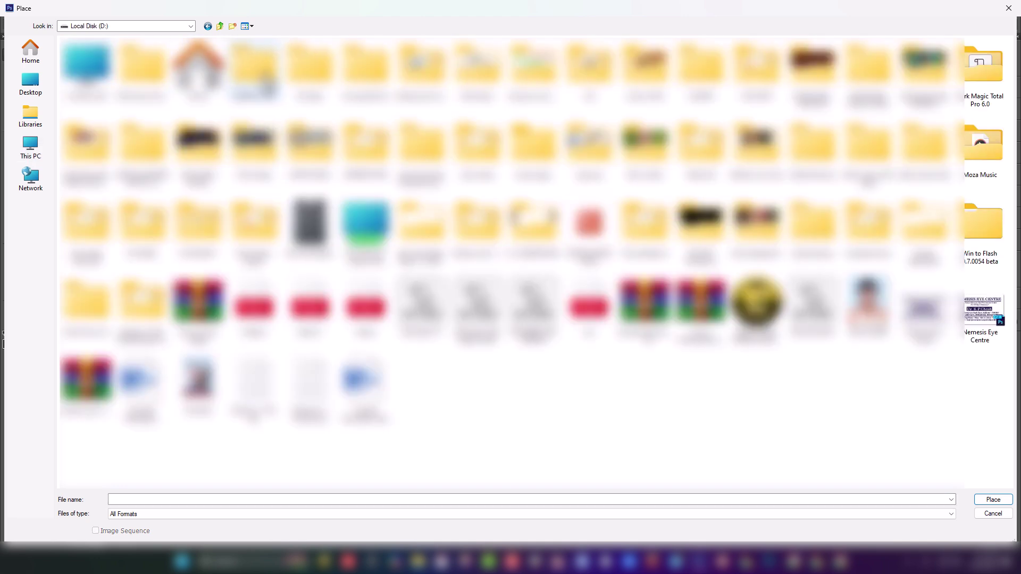
{"action": "double_click", "coordinate": [254, 66]}
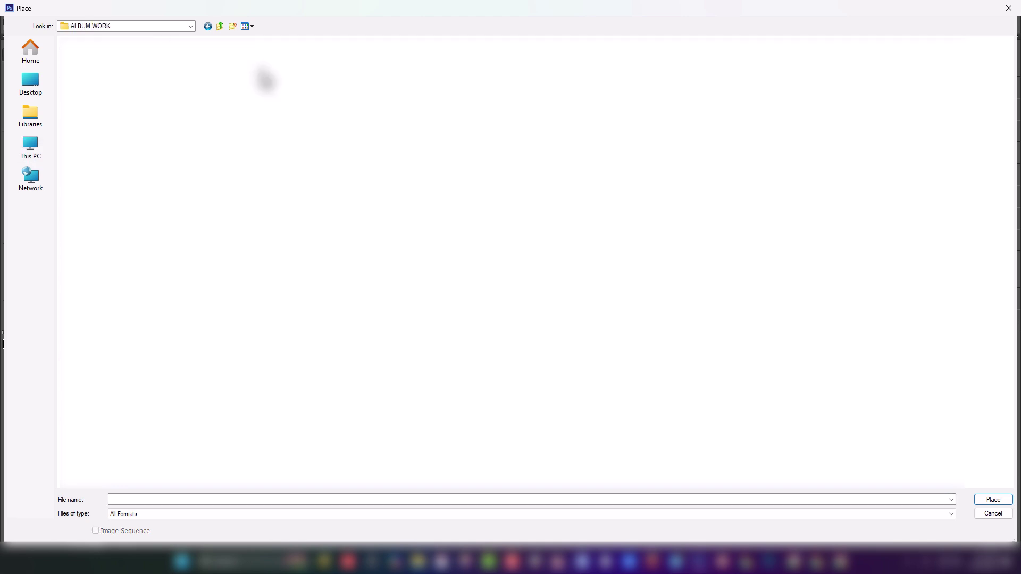
{"action": "double_click", "coordinate": [95, 85]}
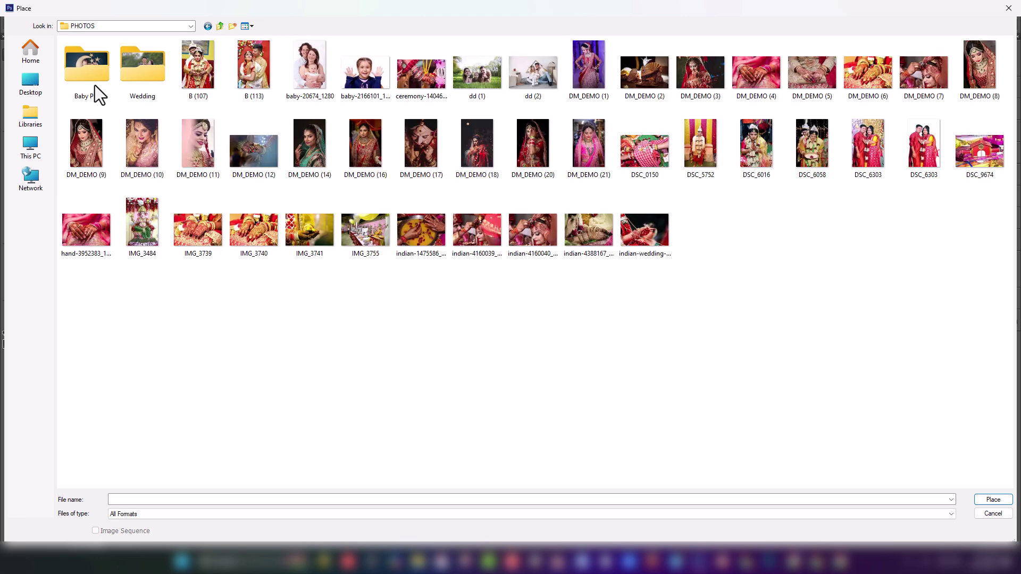
{"action": "double_click", "coordinate": [142, 78]}
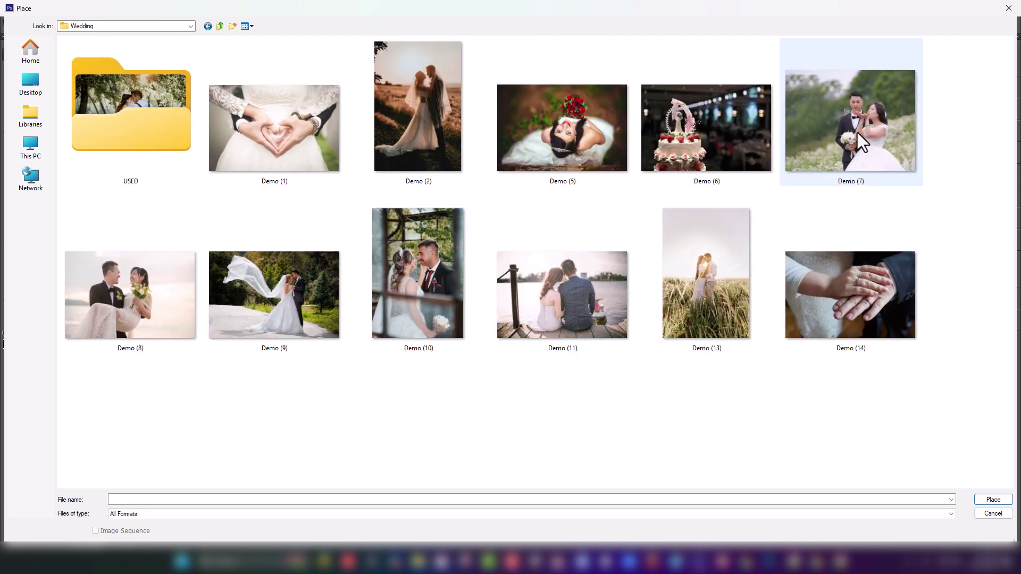
{"action": "left_click", "coordinate": [858, 132]}
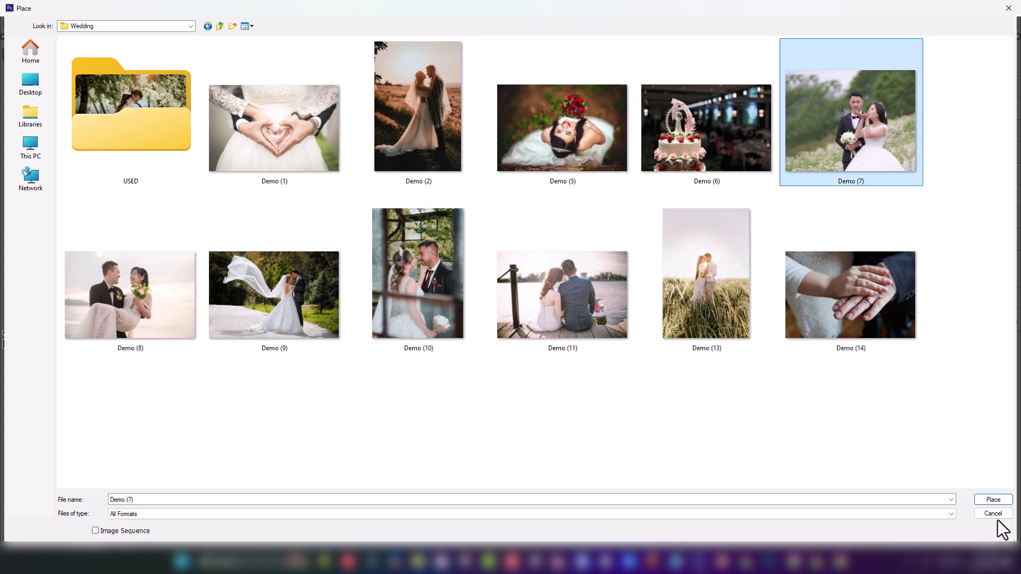
{"action": "left_click", "coordinate": [992, 502]}
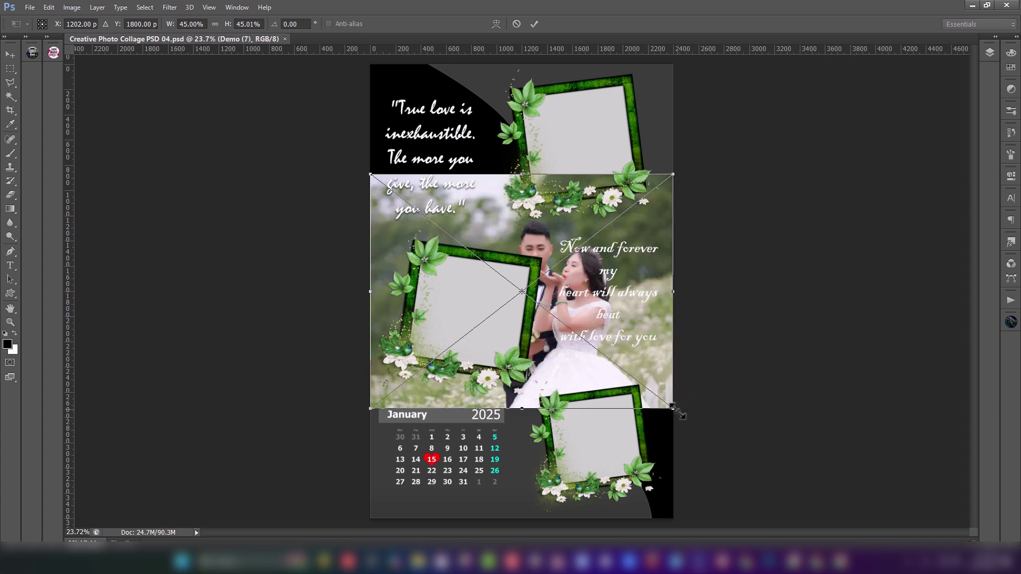
Step: Scale the placed Demo (7) photo to about 23.6% and position it over the upper green frame
{"action": "left_click_drag", "start_coordinate": [661, 395], "coordinate": [598, 349]}
{"action": "left_click_drag", "start_coordinate": [572, 317], "coordinate": [600, 183]}
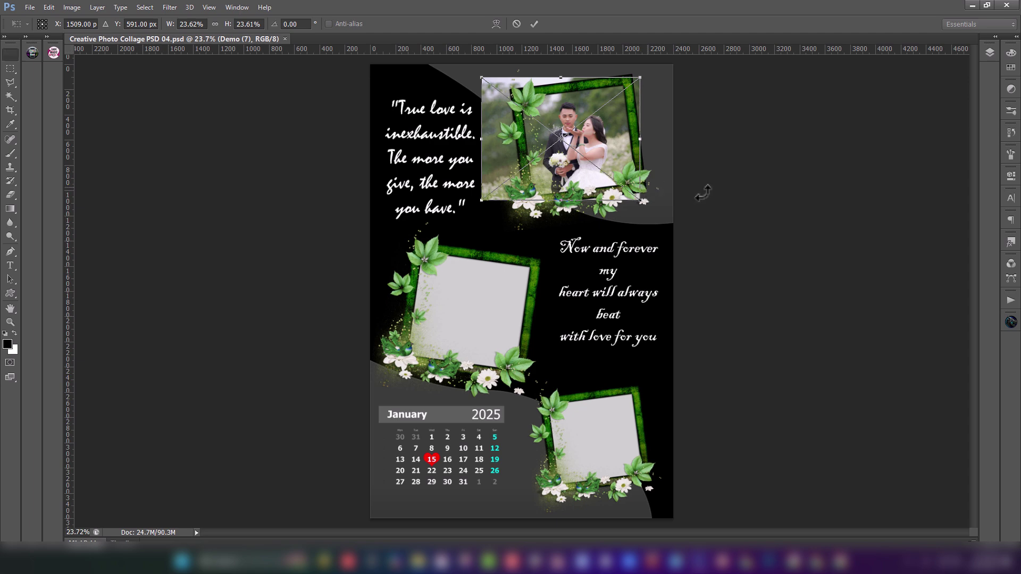
{"action": "key", "text": "Return"}
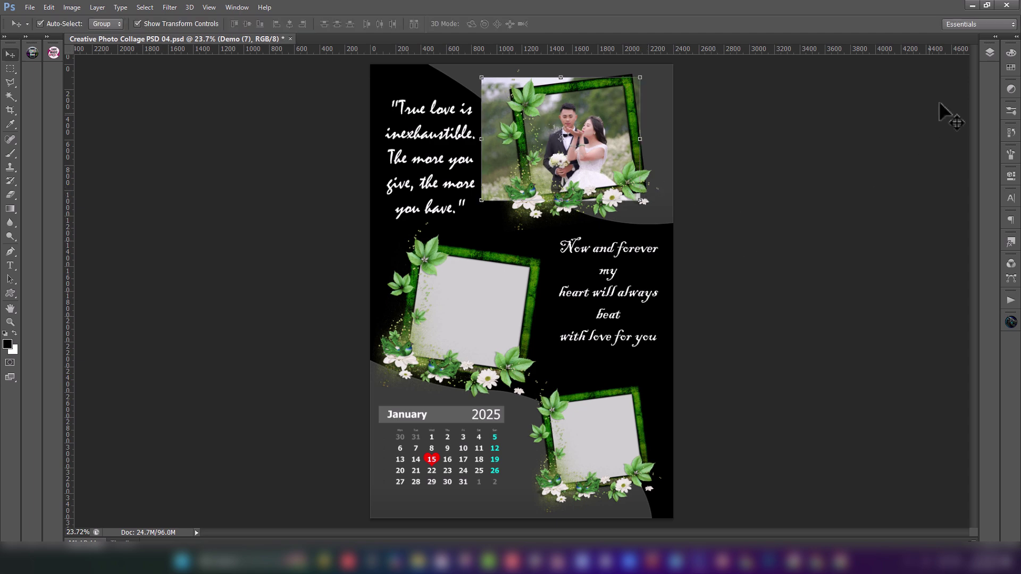
Step: Expand the layer list and briefly hide the Demo (7) layer to check its place above Layer 1
{"action": "left_click", "coordinate": [995, 36]}
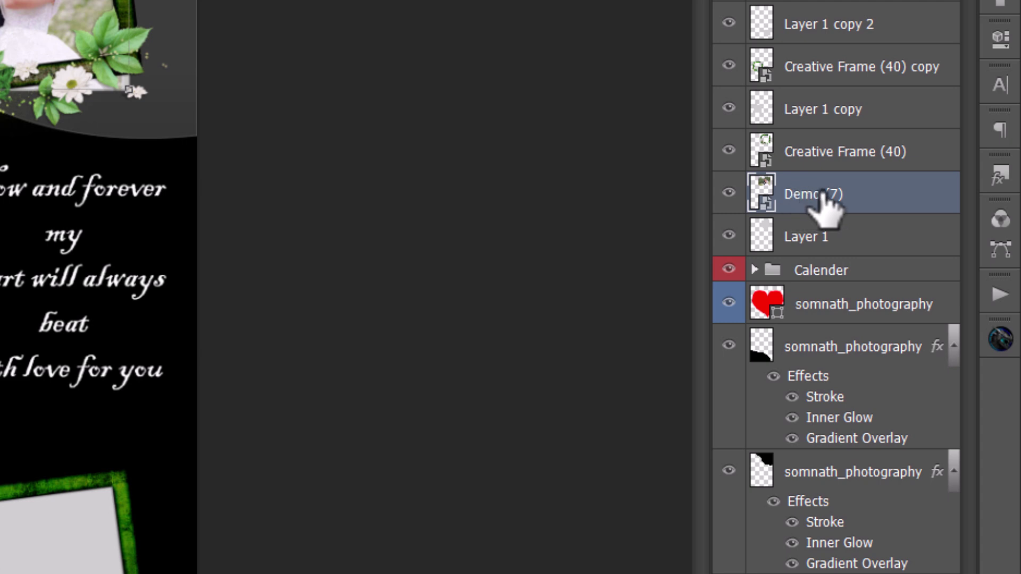
{"action": "left_click", "coordinate": [727, 194]}
{"action": "left_click", "coordinate": [728, 193]}
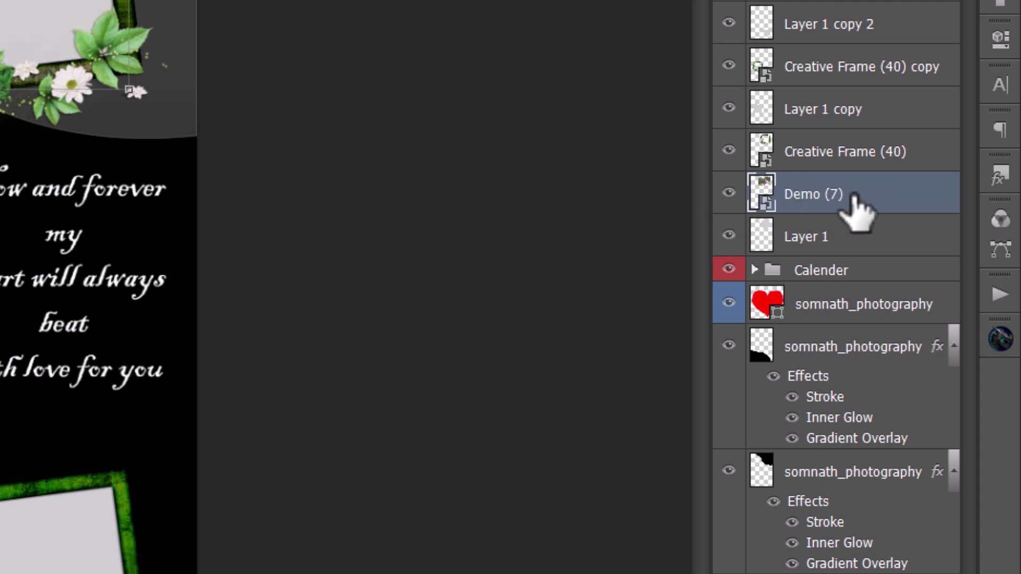
Step: Create a clipping mask that clips the Demo (7) layer to Layer 1, and deselect the layers
{"action": "right_click", "coordinate": [925, 192]}
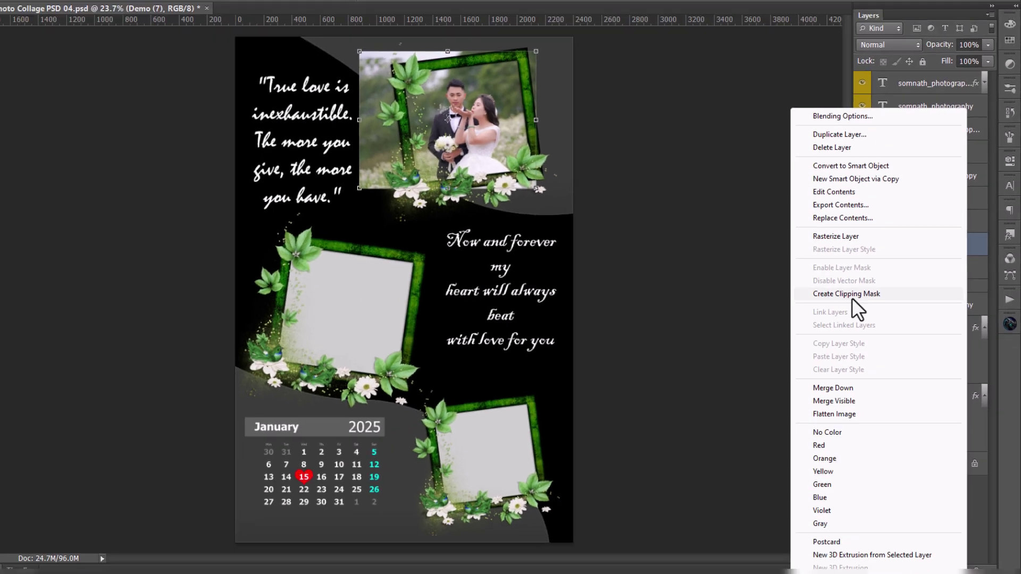
{"action": "left_click", "coordinate": [686, 287]}
{"action": "left_click", "coordinate": [755, 264]}
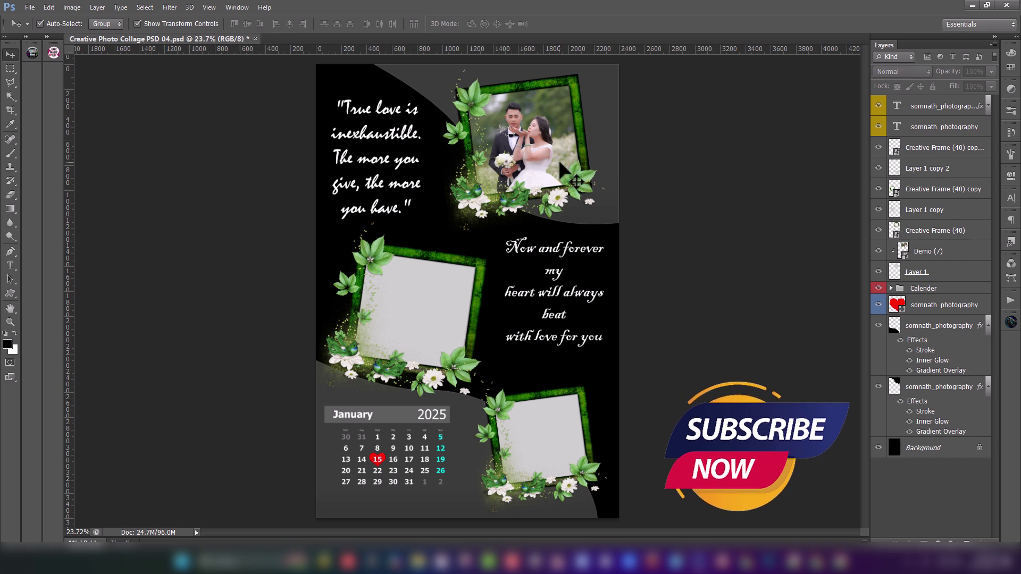
Step: Place the Demo (11) photo from the Wedding folder directly above Layer 1 copy, the placeholder of the middle frame
{"action": "left_click", "coordinate": [433, 312]}
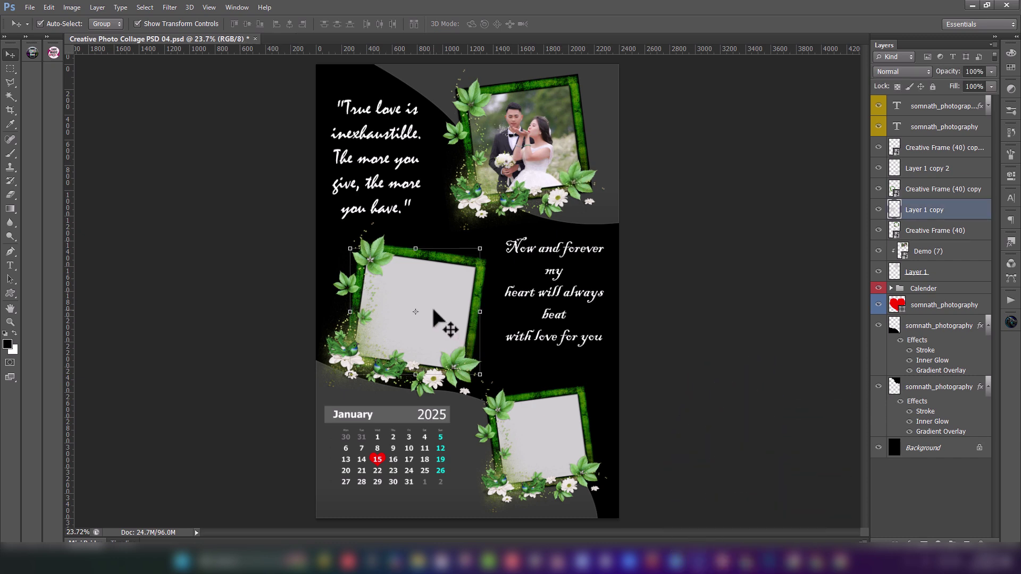
{"action": "left_click", "coordinate": [29, 8]}
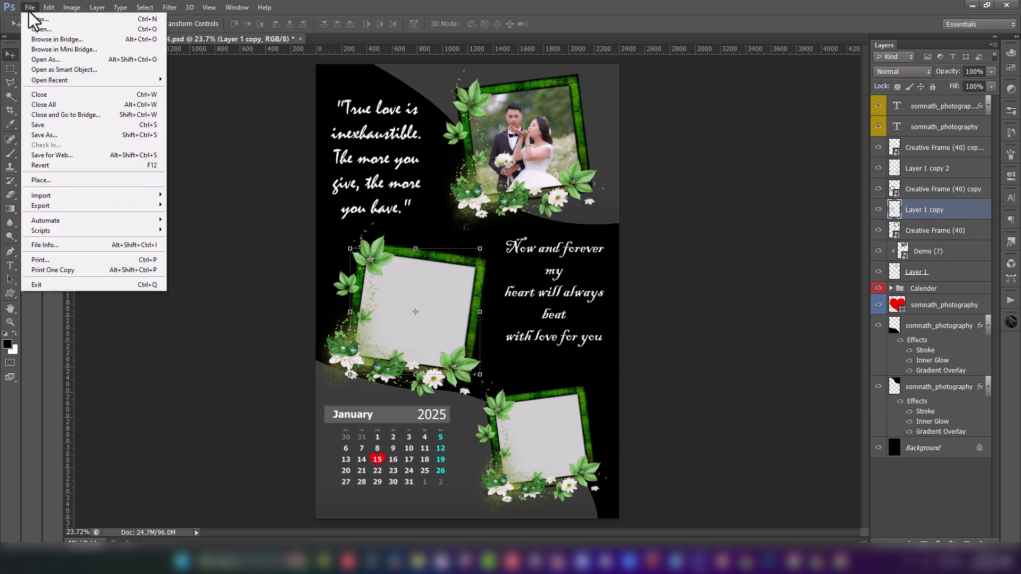
{"action": "left_click", "coordinate": [57, 179]}
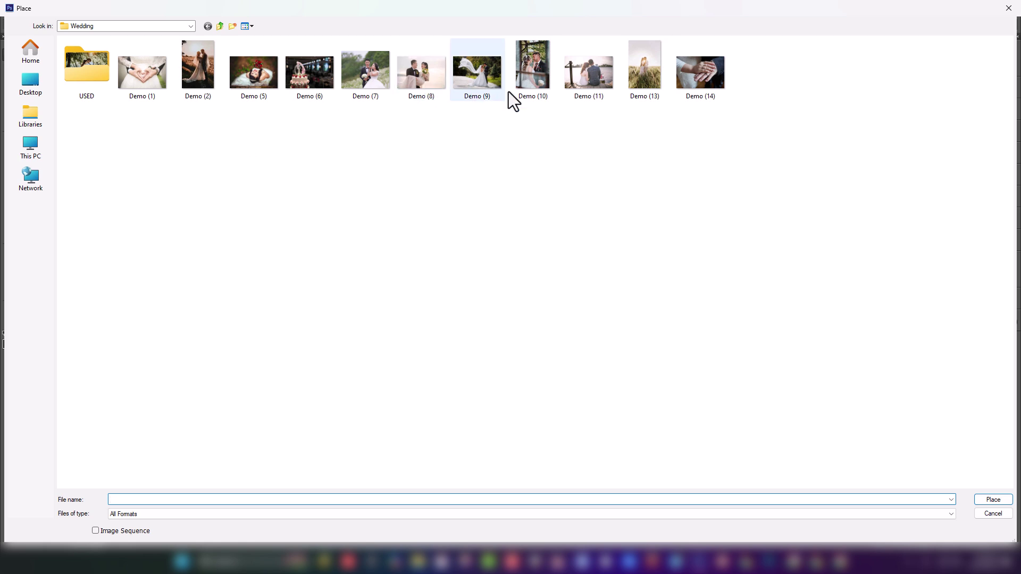
{"action": "left_click", "coordinate": [600, 78]}
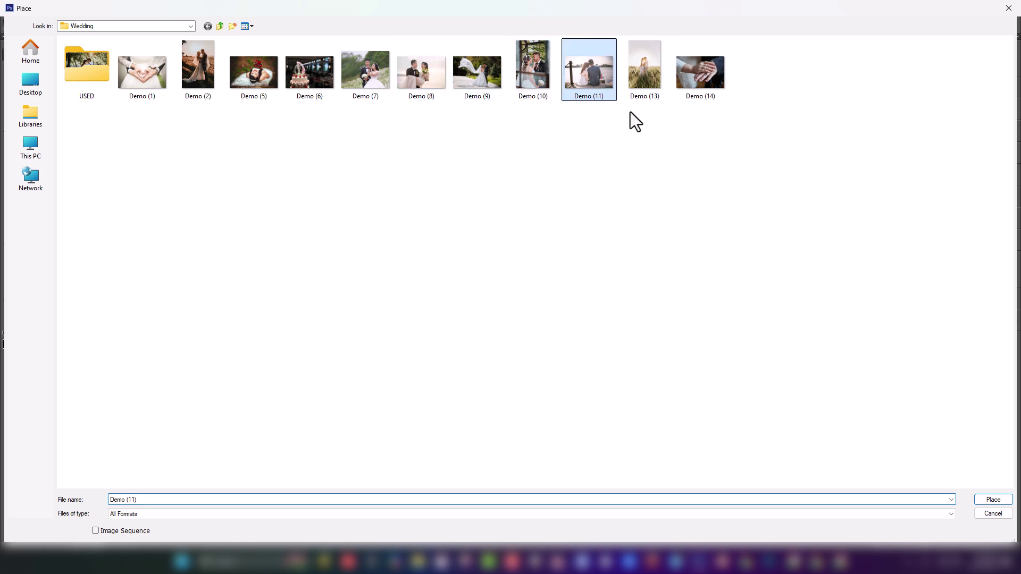
{"action": "left_click", "coordinate": [992, 499]}
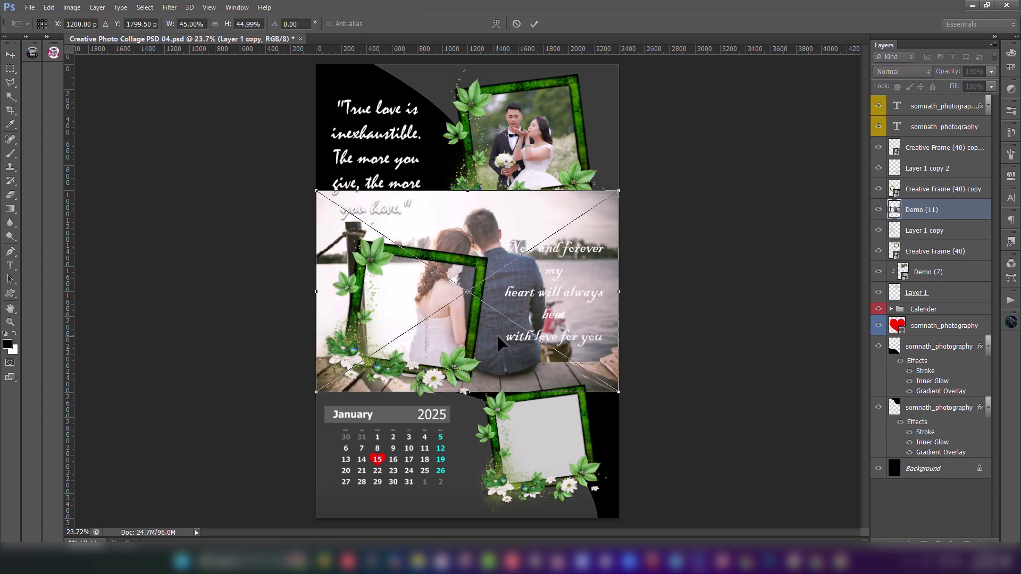
Step: Scale the placed Demo (11) photo to about 28%, rotate it slightly clockwise and position it over the middle green frame
{"action": "left_click_drag", "start_coordinate": [497, 333], "coordinate": [432, 352]}
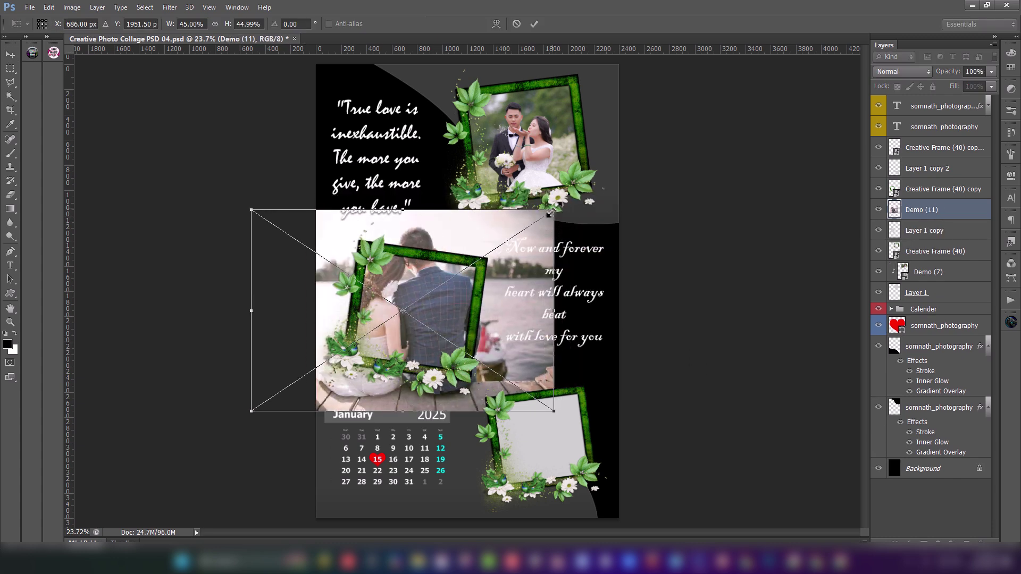
{"action": "left_click_drag", "start_coordinate": [554, 210], "coordinate": [494, 256]}
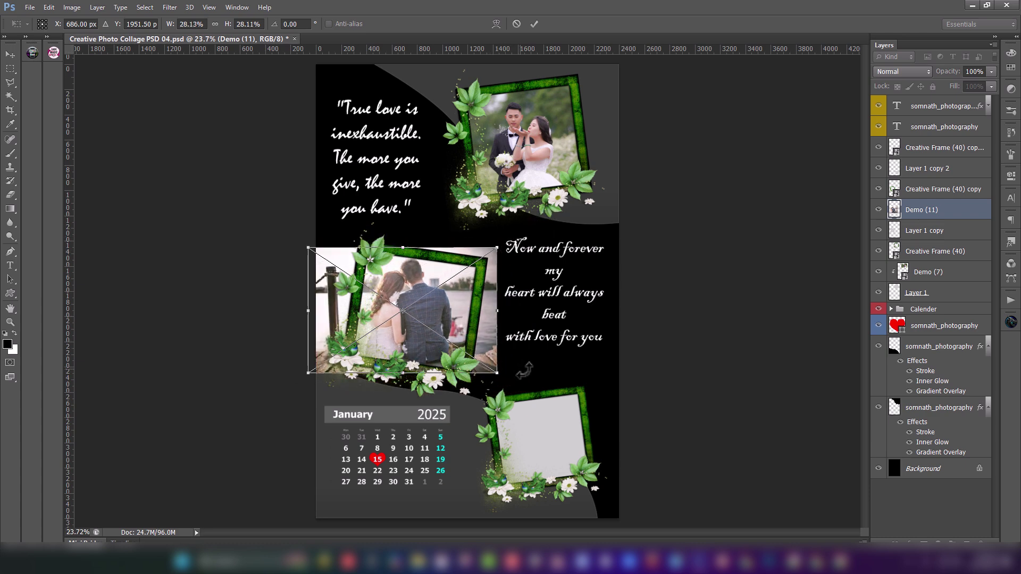
{"action": "left_click_drag", "start_coordinate": [523, 369], "coordinate": [517, 381]}
{"action": "left_click_drag", "start_coordinate": [445, 321], "coordinate": [452, 322]}
{"action": "key", "text": "Return"}
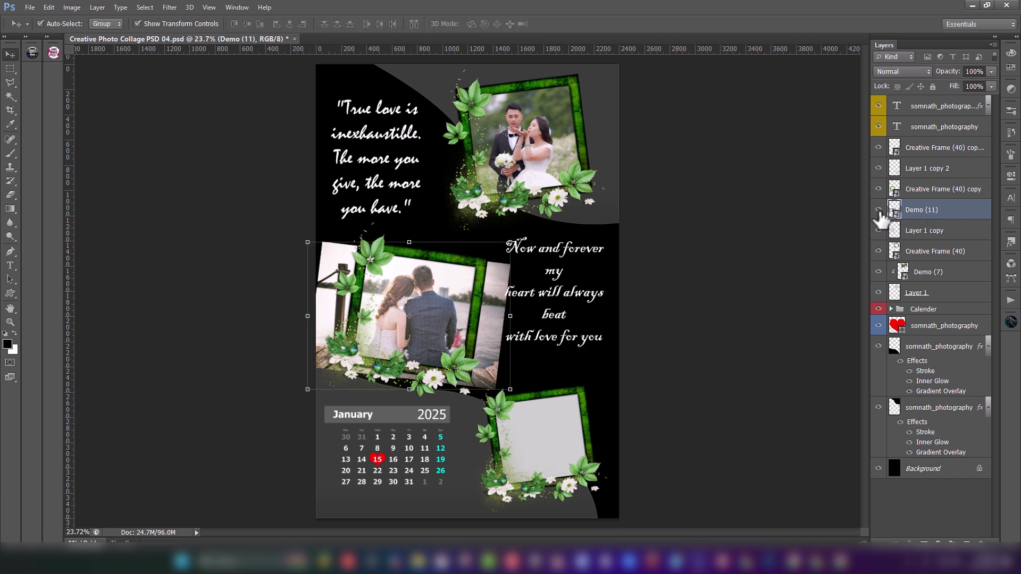
Step: Briefly hide the Demo (11) layer to check it, and clip it to Layer 1 copy with a clipping mask
{"action": "left_click", "coordinate": [878, 210]}
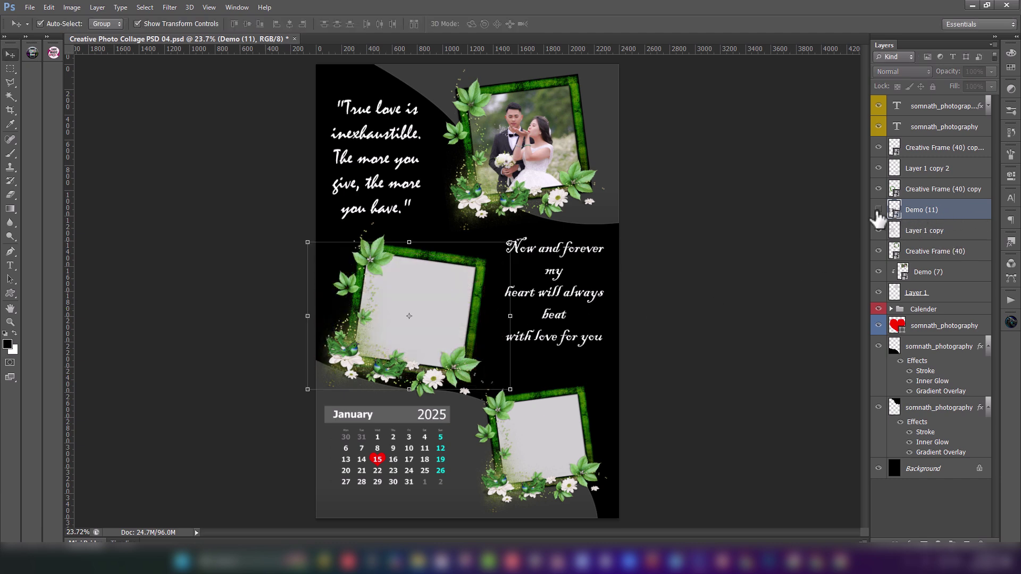
{"action": "right_click", "coordinate": [971, 218]}
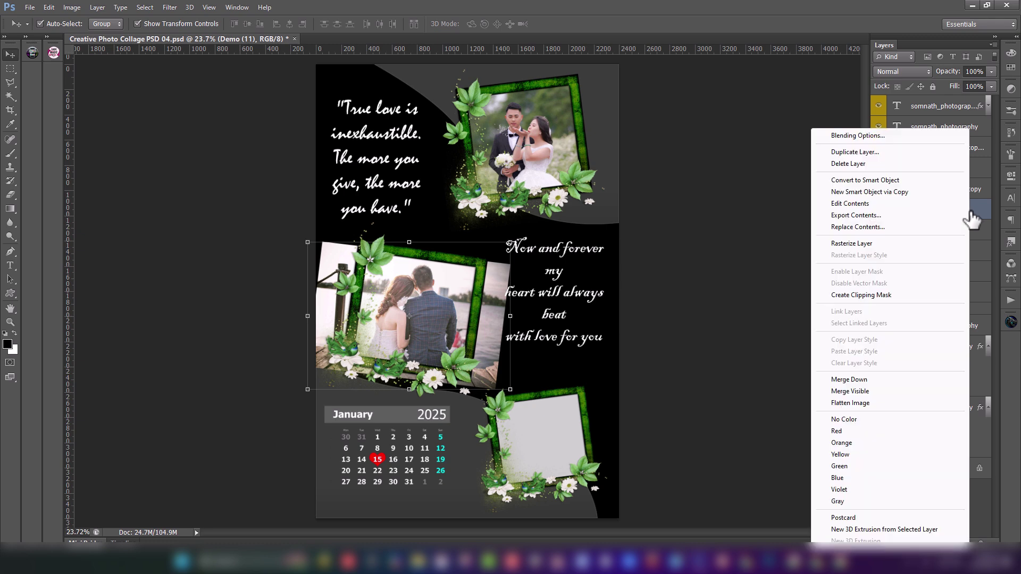
{"action": "left_click", "coordinate": [861, 295]}
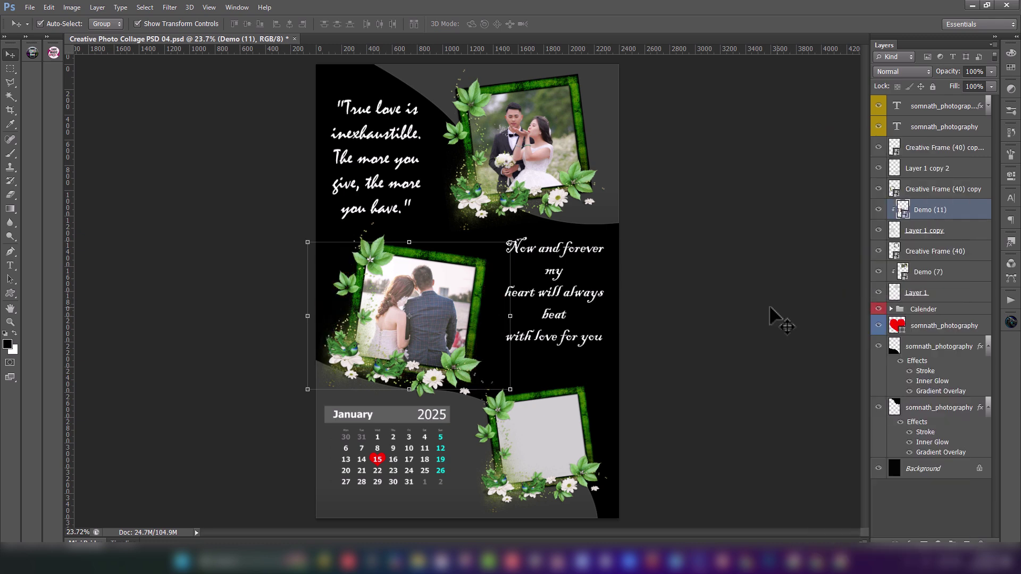
Step: Place the Demo (8) photo from the Wedding folder directly above Layer 1 copy 2, the placeholder of the lowest frame
{"action": "left_click", "coordinate": [542, 447]}
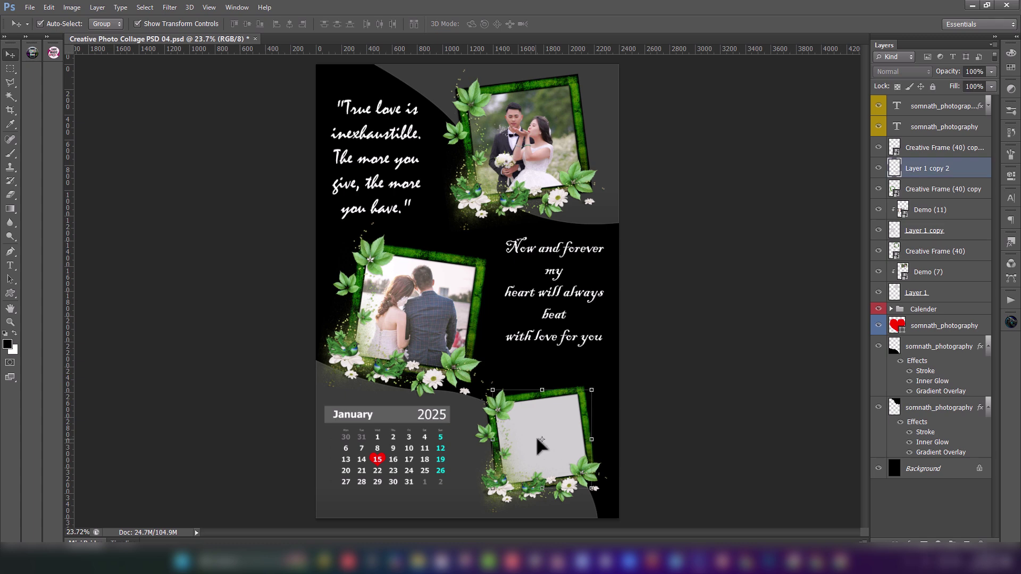
{"action": "left_click", "coordinate": [30, 7]}
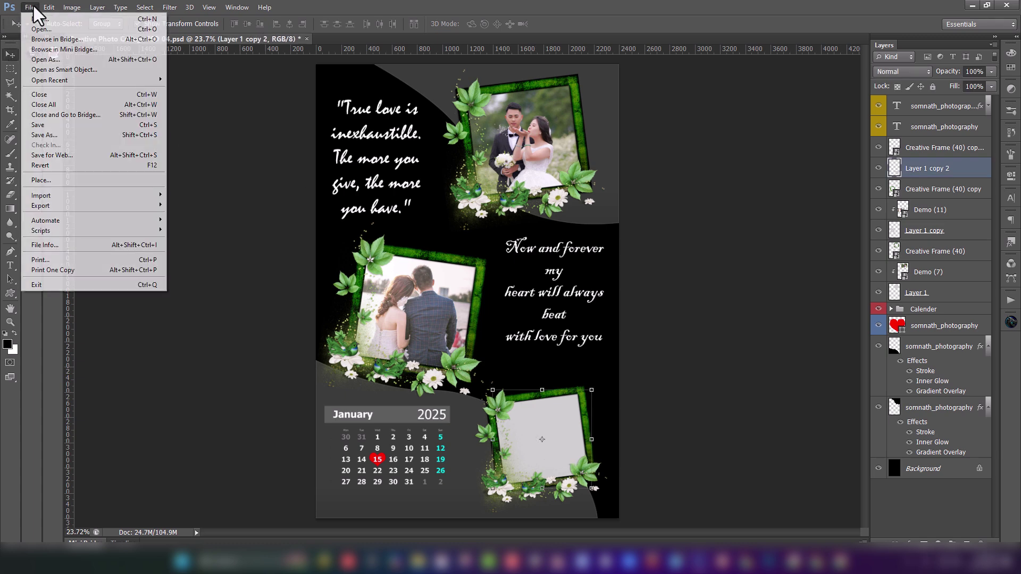
{"action": "left_click", "coordinate": [56, 180]}
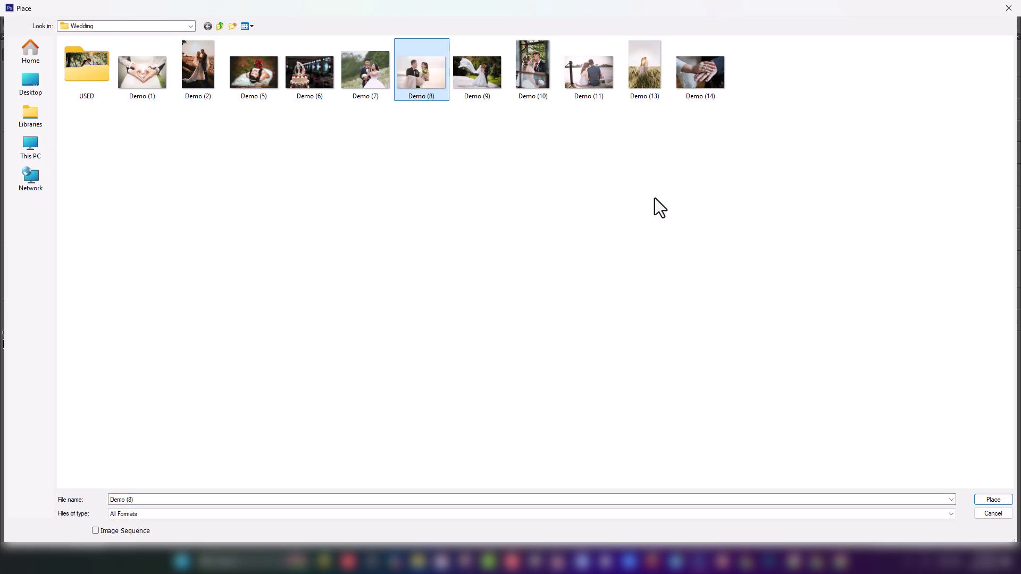
{"action": "left_click", "coordinate": [991, 501]}
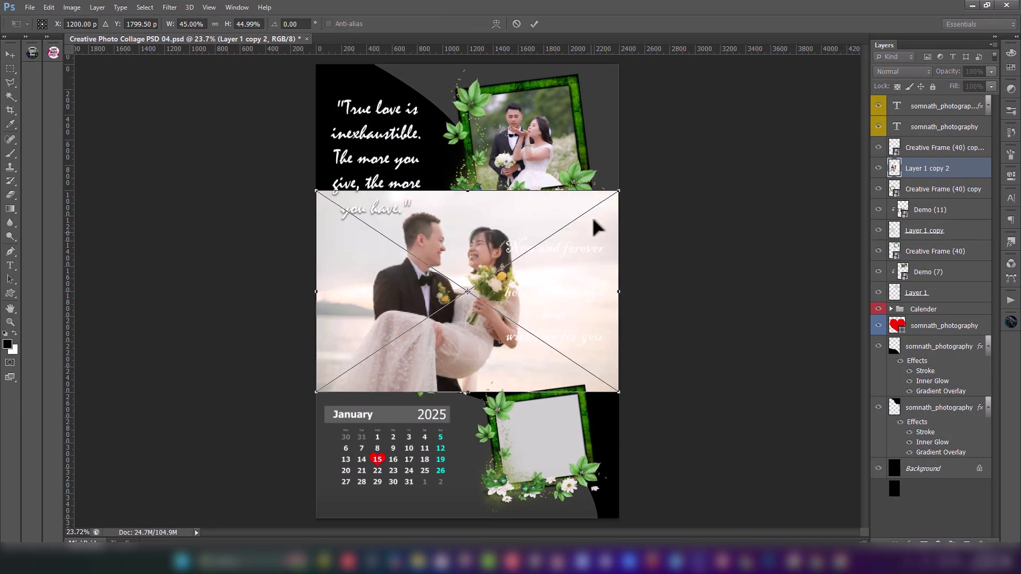
Step: Scale the Demo (8) photo to about 20% over the lowest green frame and clip it to Layer 1 copy 2
{"action": "left_click_drag", "start_coordinate": [607, 203], "coordinate": [533, 248]}
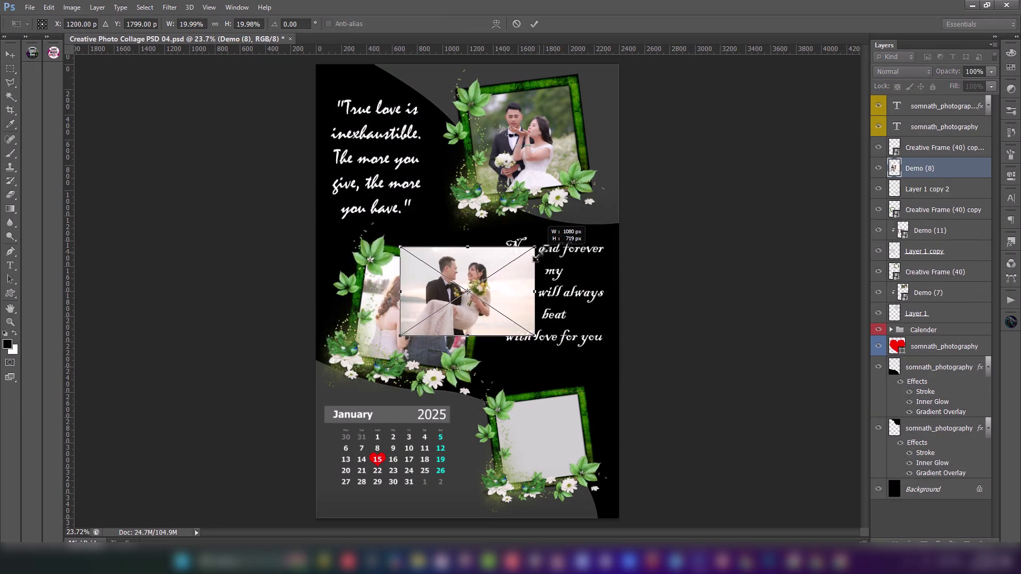
{"action": "left_click_drag", "start_coordinate": [486, 338], "coordinate": [598, 449]}
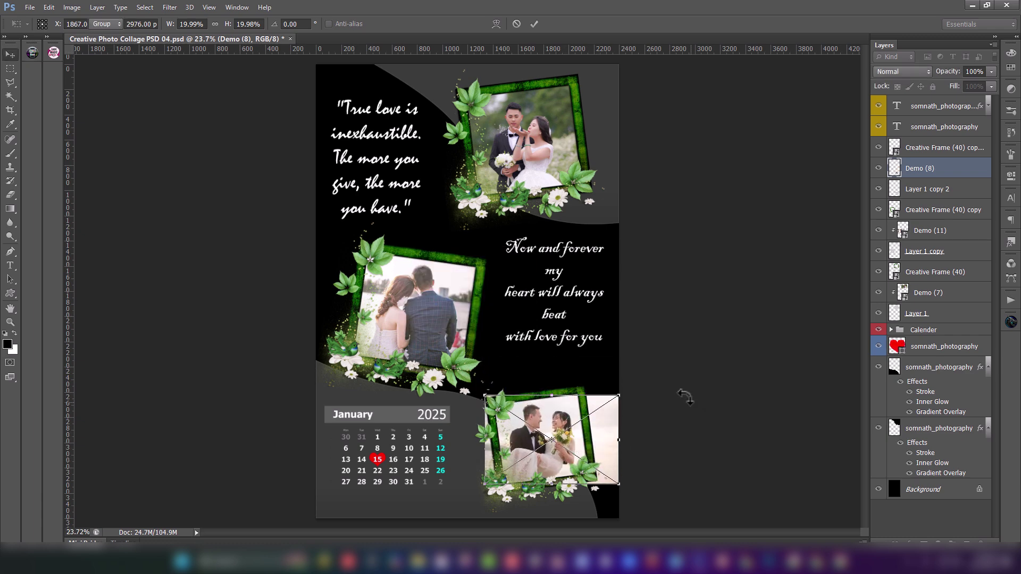
{"action": "key", "text": "Return"}
{"action": "right_click", "coordinate": [968, 172]}
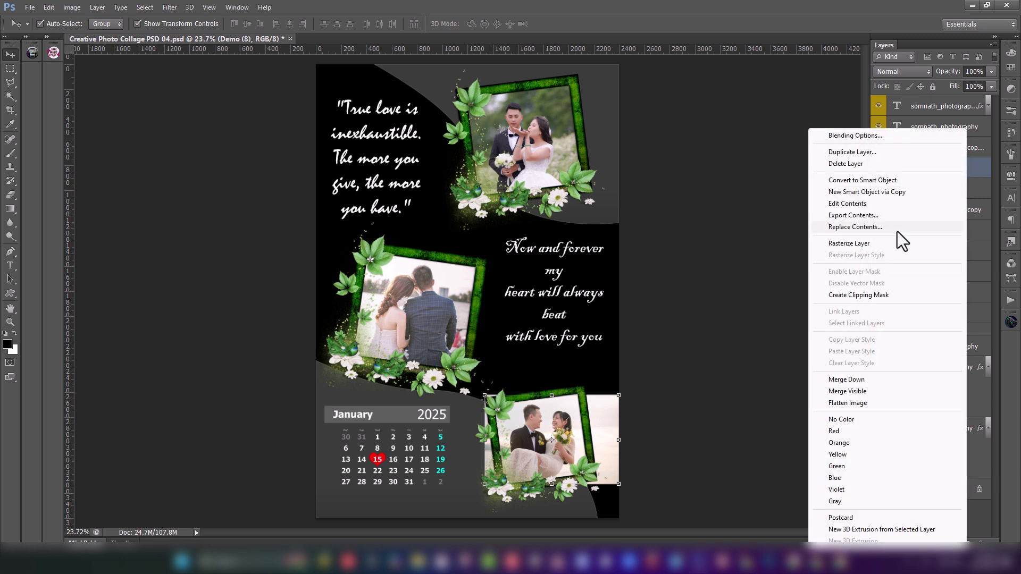
{"action": "left_click", "coordinate": [861, 295]}
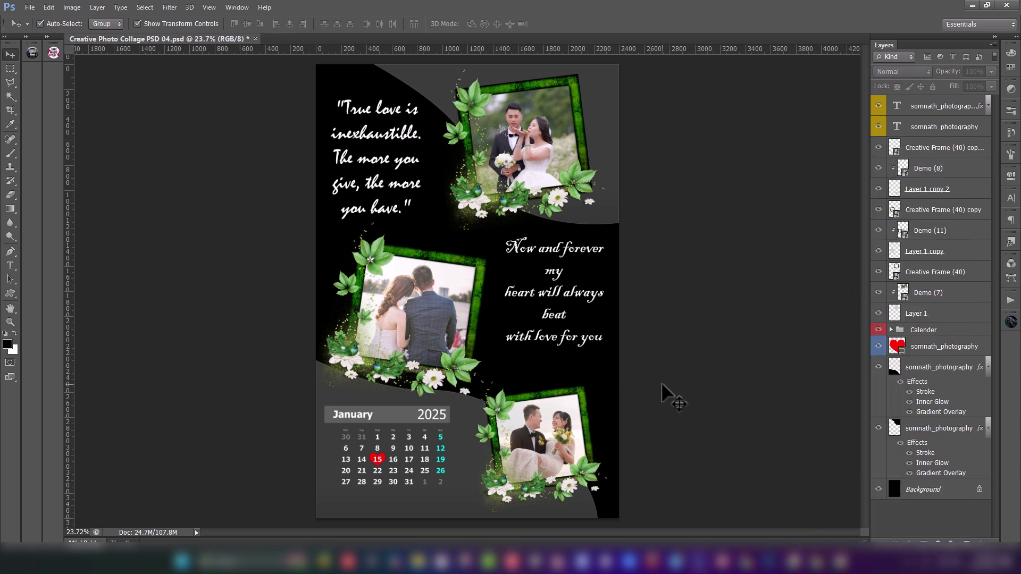
Step: Switch the calendar from January to April by hiding the JANUARY layer and showing the APRIL layer in the Calender group
{"action": "left_click", "coordinate": [380, 416]}
{"action": "left_click", "coordinate": [920, 330]}
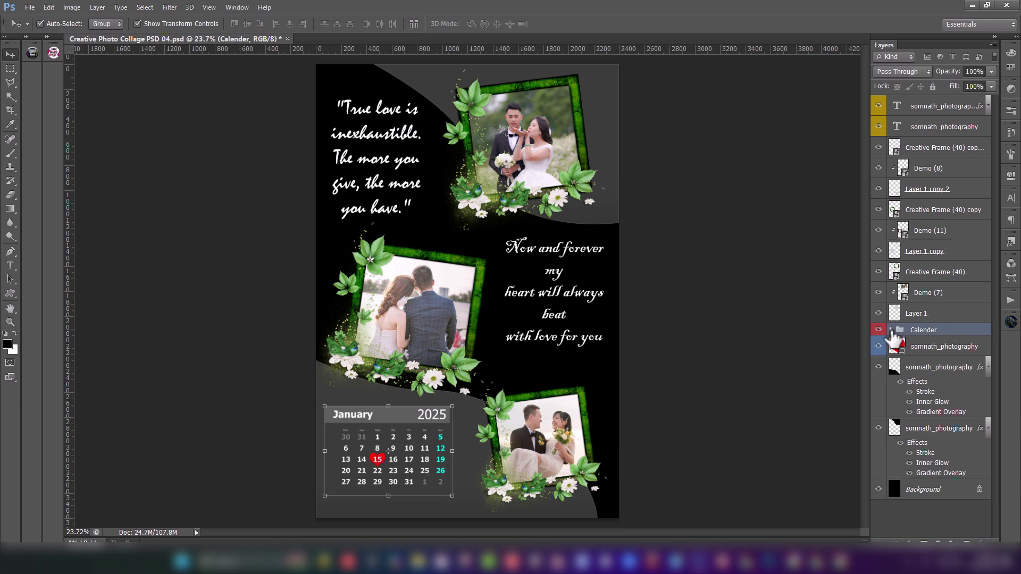
{"action": "left_click", "coordinate": [892, 330]}
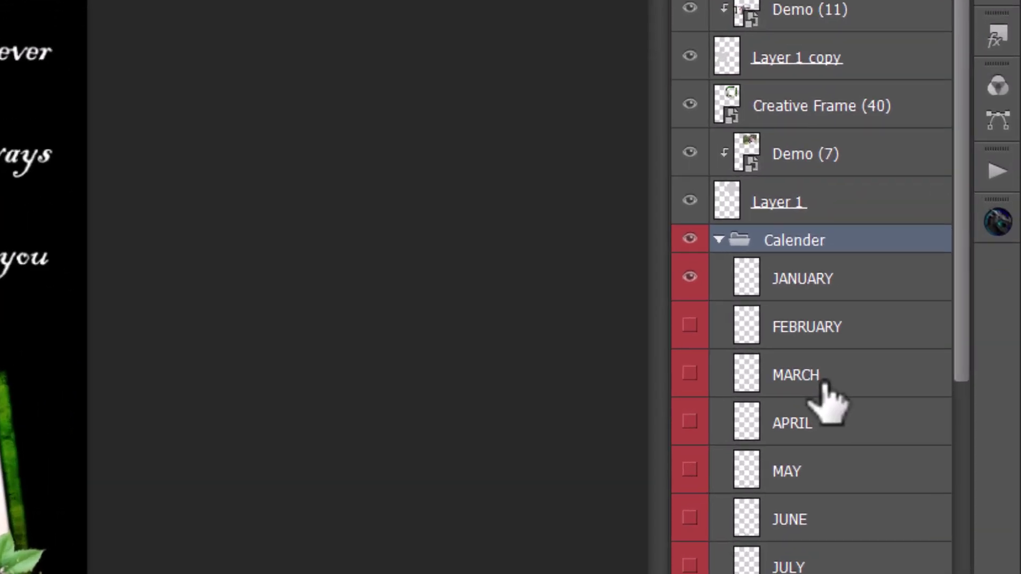
{"action": "left_click", "coordinate": [666, 11]}
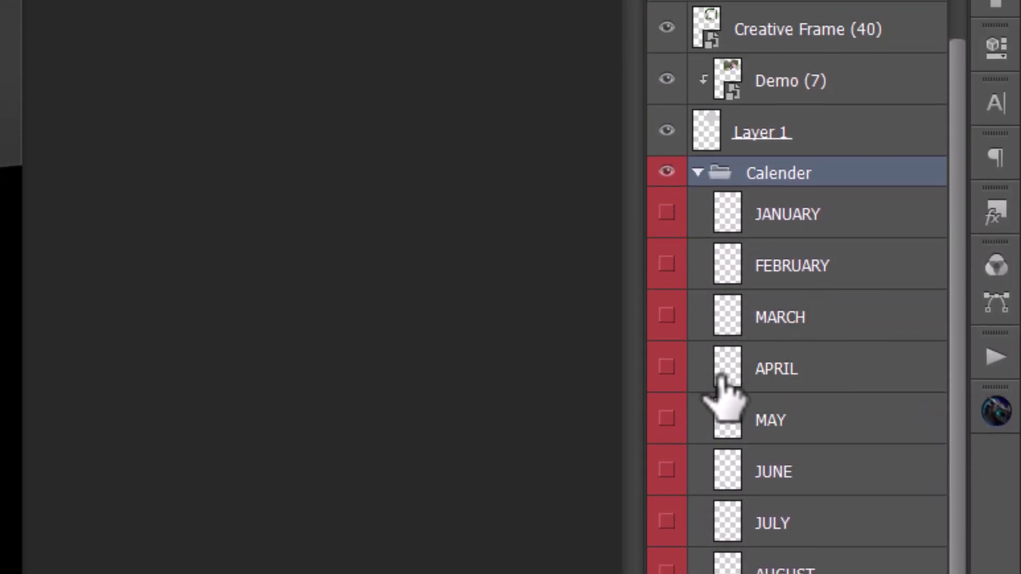
{"action": "left_click", "coordinate": [667, 366]}
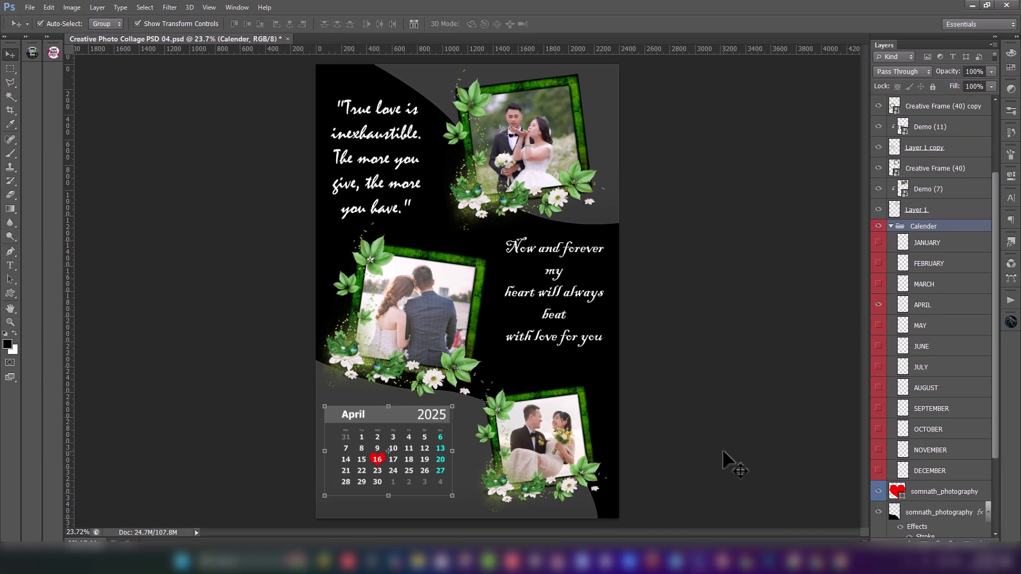
Step: Move the red heart marker to date 10 on the April calendar and deselect the layers
{"action": "scroll", "coordinate": [349, 479], "scroll_direction": "up", "scroll_amount": 5}
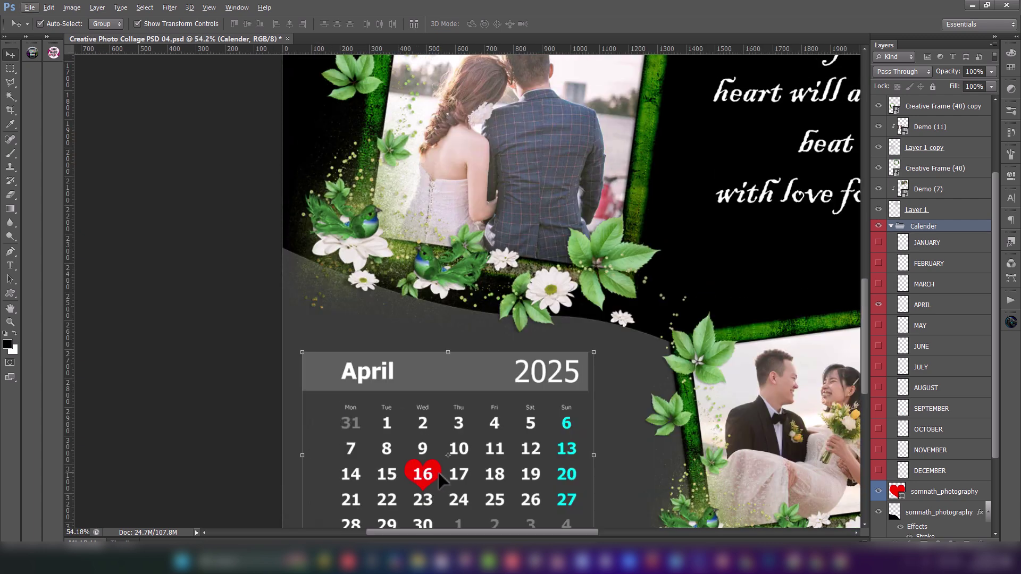
{"action": "left_click_drag", "start_coordinate": [436, 471], "coordinate": [468, 452]}
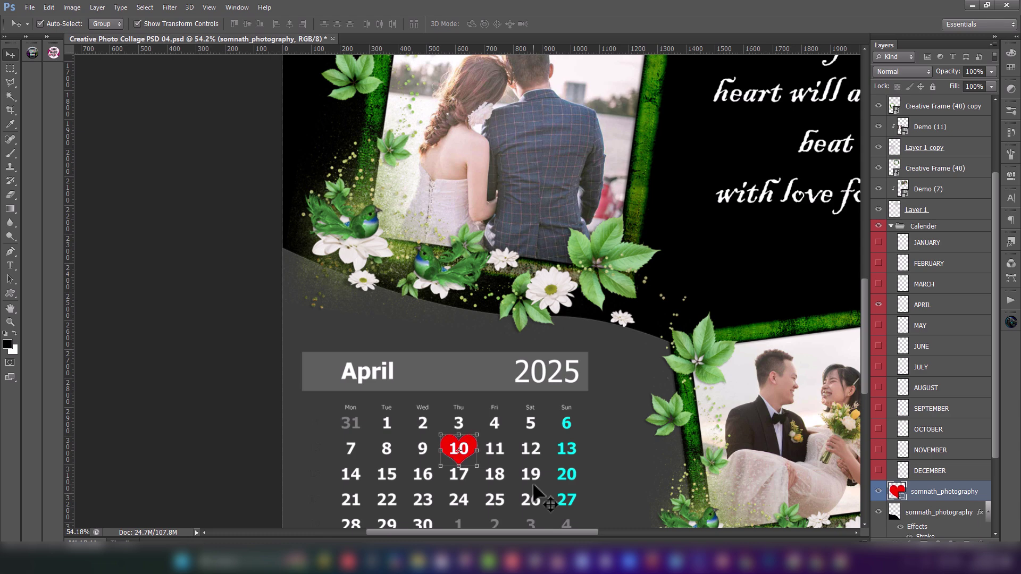
{"action": "key", "text": "ctrl+0"}
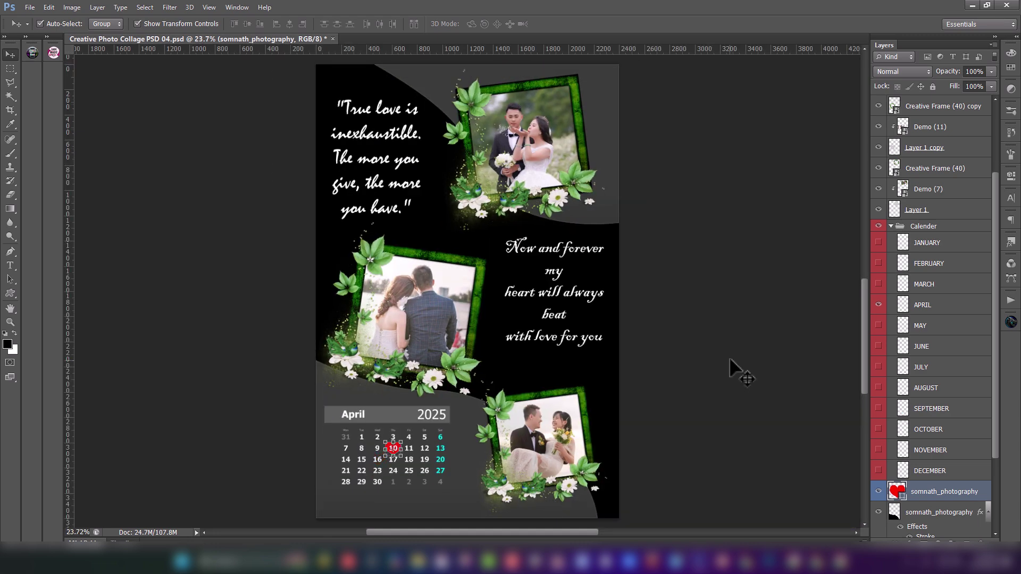
{"action": "left_click", "coordinate": [742, 327]}
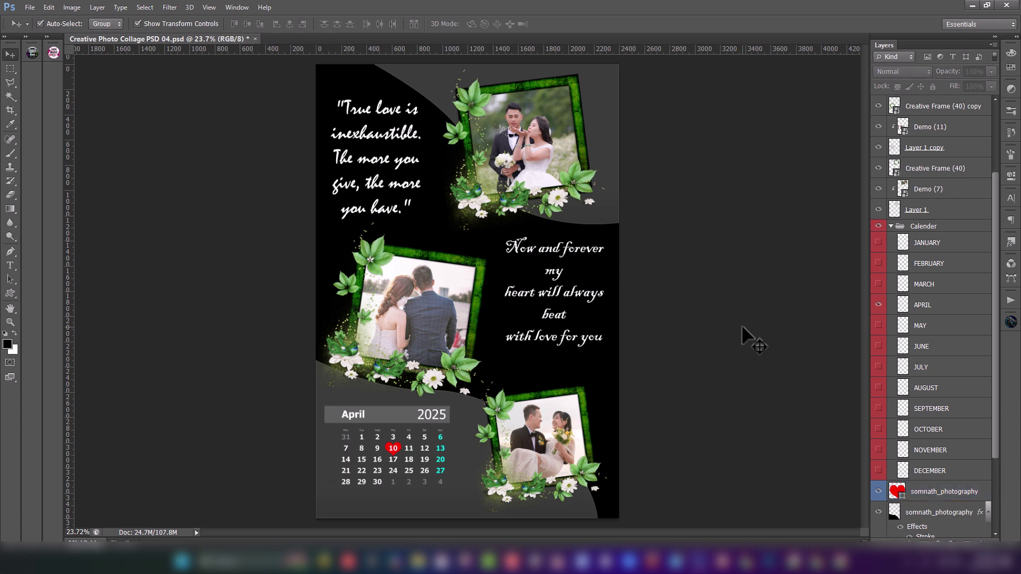
Step: Switch to the browser with the Creative Photo Frame Collage PSD blog post and dismiss the advertisement covering it
{"action": "left_click", "coordinate": [994, 36]}
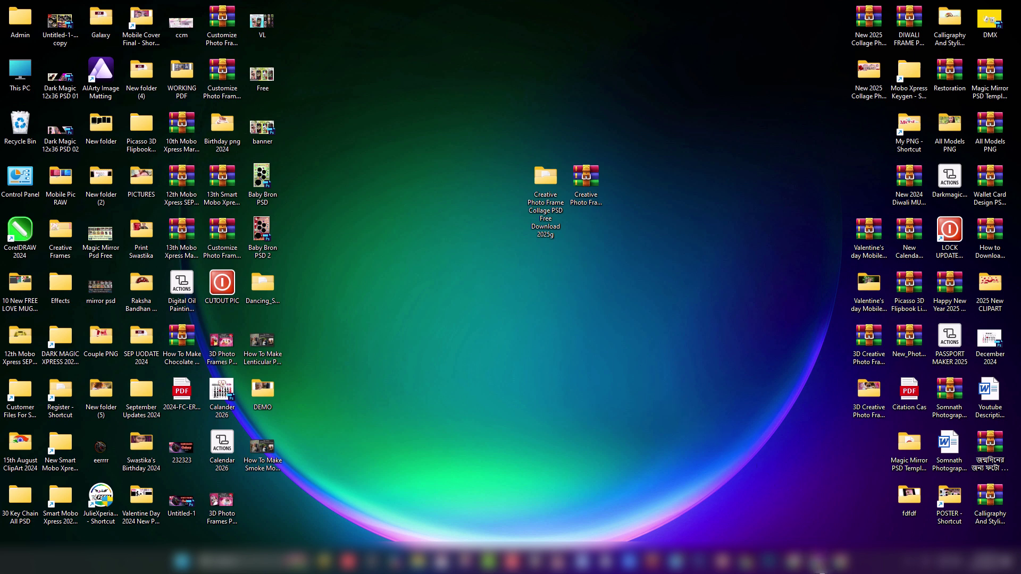
{"action": "left_click", "coordinate": [819, 563]}
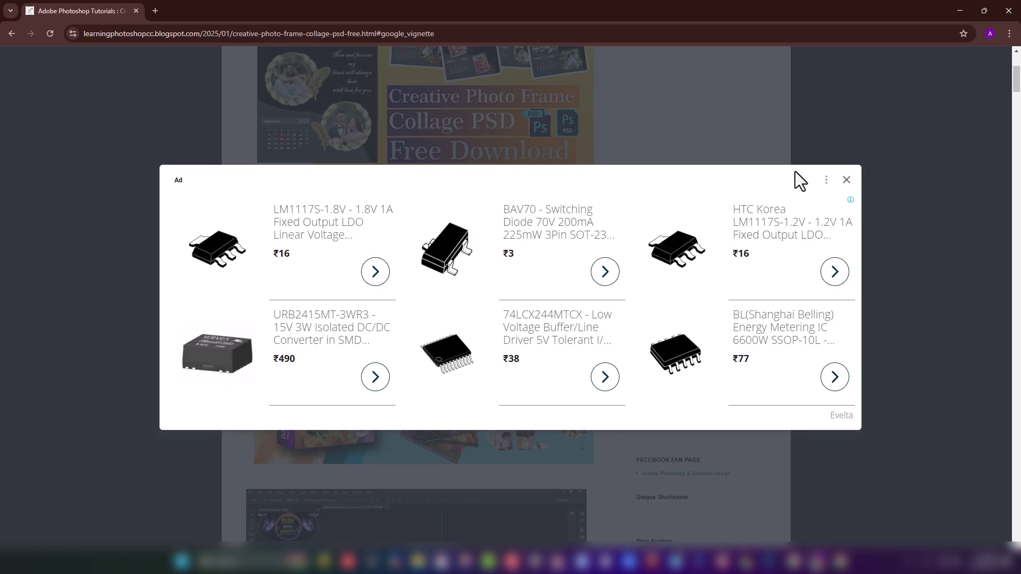
{"action": "left_click", "coordinate": [846, 180]}
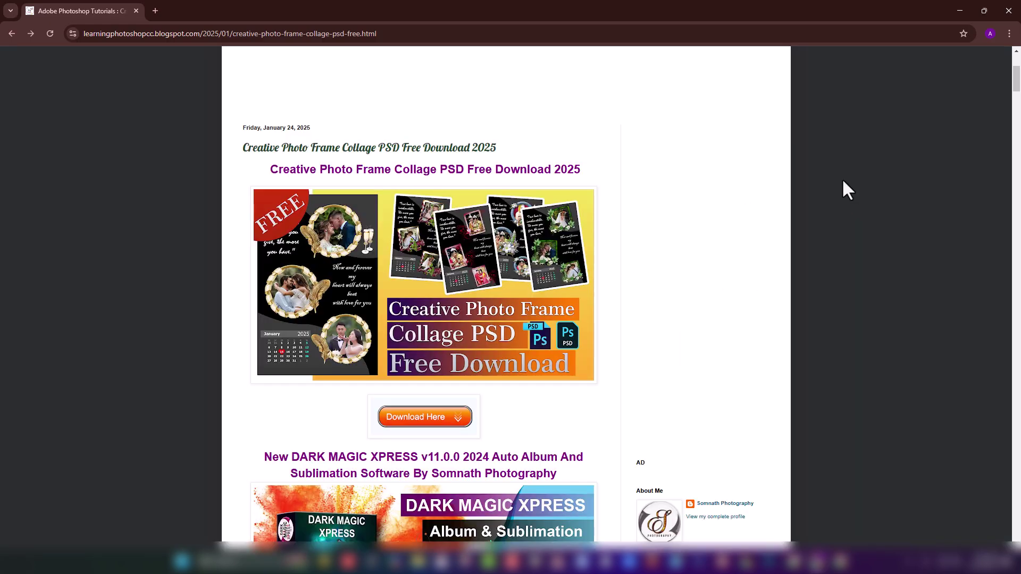
Step: Open the Creative Photo Frame Collage PSD download link to view its Google Drive page, and close that tab
{"action": "left_click_drag", "start_coordinate": [269, 173], "coordinate": [592, 176]}
{"action": "scroll", "coordinate": [422, 302], "scroll_direction": "down", "scroll_amount": 2}
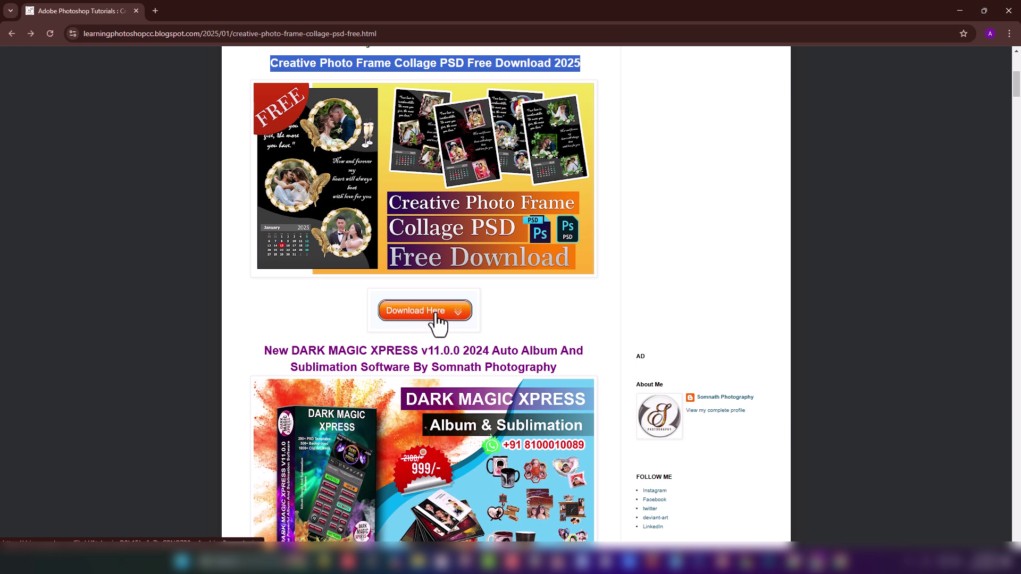
{"action": "left_click", "coordinate": [437, 314]}
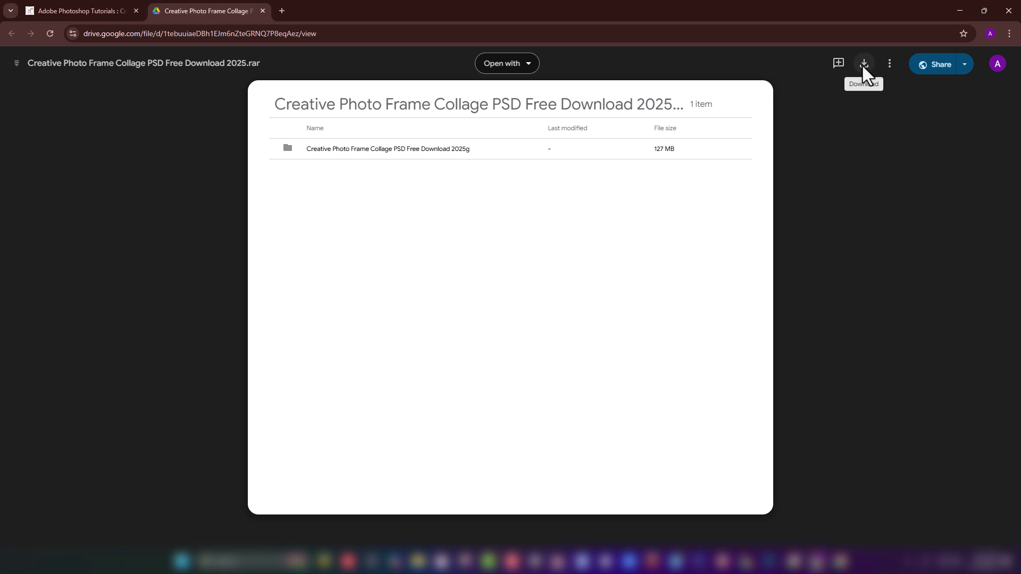
{"action": "left_click", "coordinate": [262, 11]}
Step: Look through the DARK MAGIC XPRESS v11.0.0 section and its preview images further down the blog post
{"action": "scroll", "coordinate": [637, 272], "scroll_direction": "down", "scroll_amount": 3}
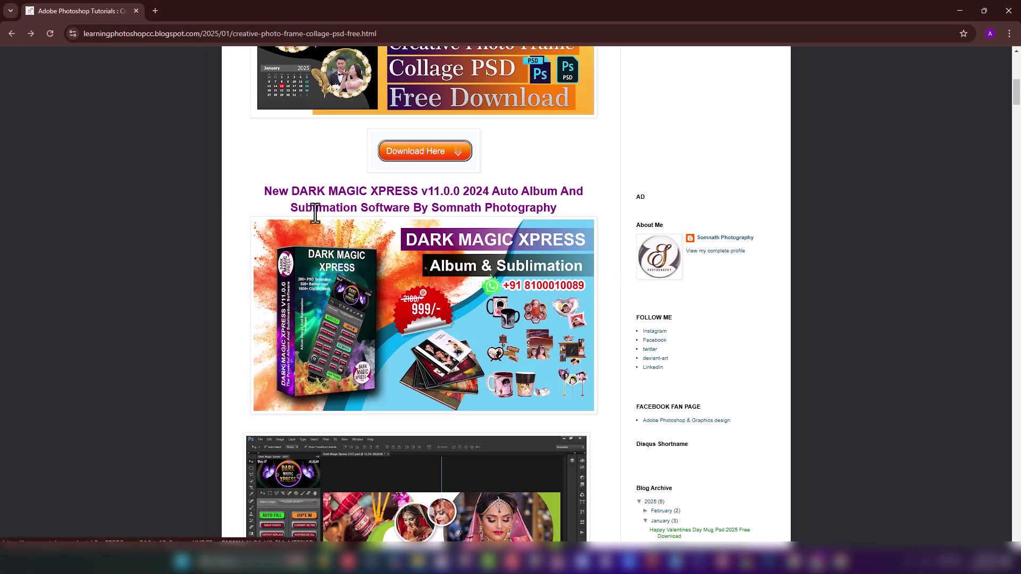
{"action": "scroll", "coordinate": [421, 197], "scroll_direction": "down", "scroll_amount": 1}
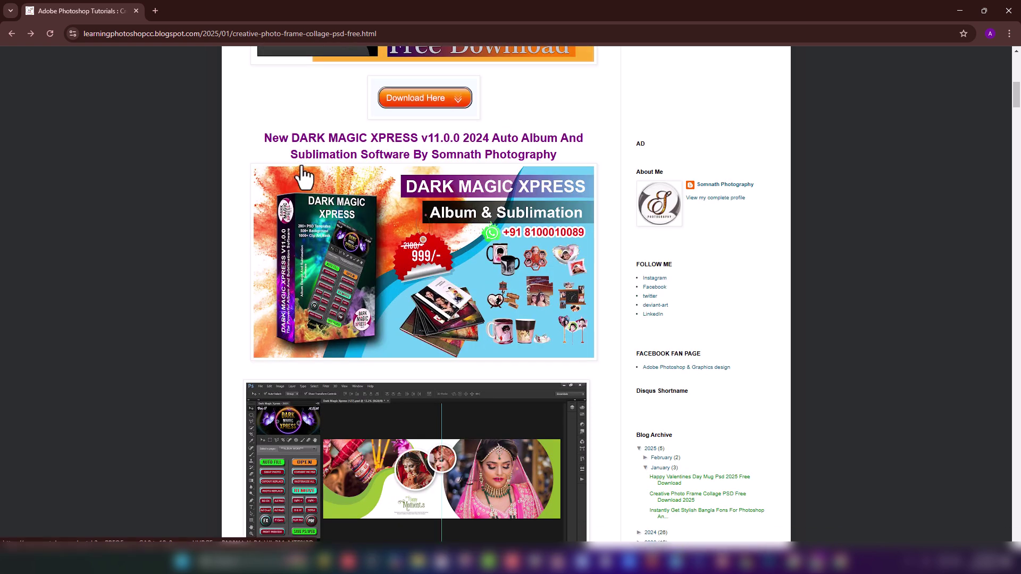
{"action": "left_click_drag", "start_coordinate": [264, 138], "coordinate": [547, 138]}
{"action": "scroll", "coordinate": [516, 243], "scroll_direction": "down", "scroll_amount": 2}
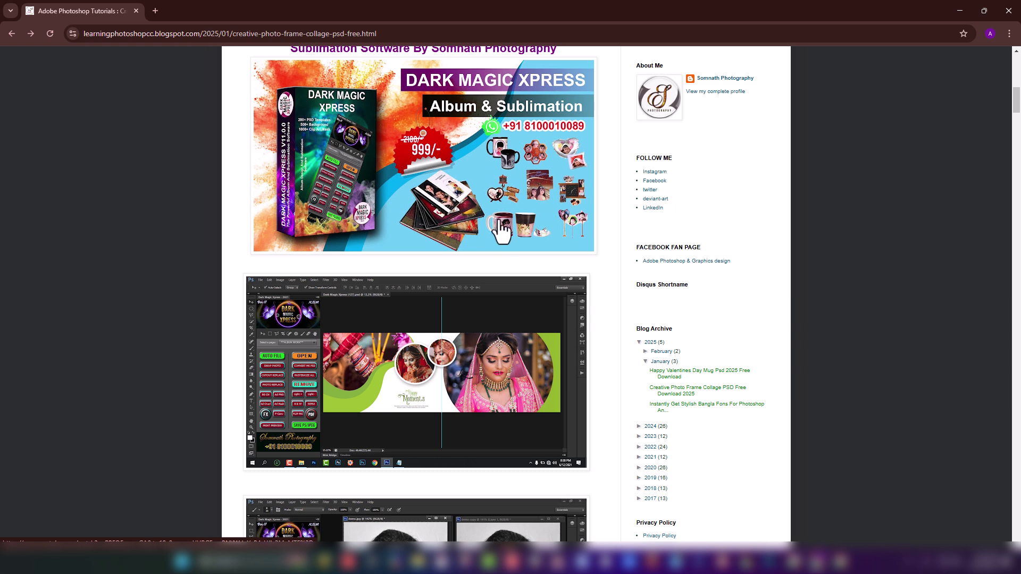
Step: Examine the remaining DARK MAGIC XPRESS previews, full-video link, Download Here link and software features list, and minimise the browser to the desktop
{"action": "scroll", "coordinate": [500, 231], "scroll_direction": "down", "scroll_amount": 2}
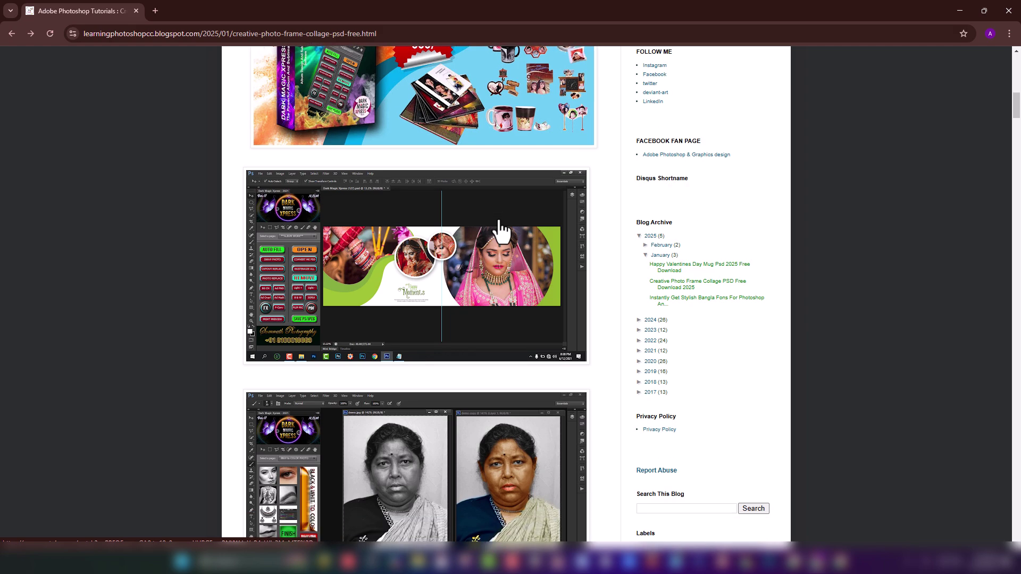
{"action": "scroll", "coordinate": [499, 230], "scroll_direction": "down", "scroll_amount": 17}
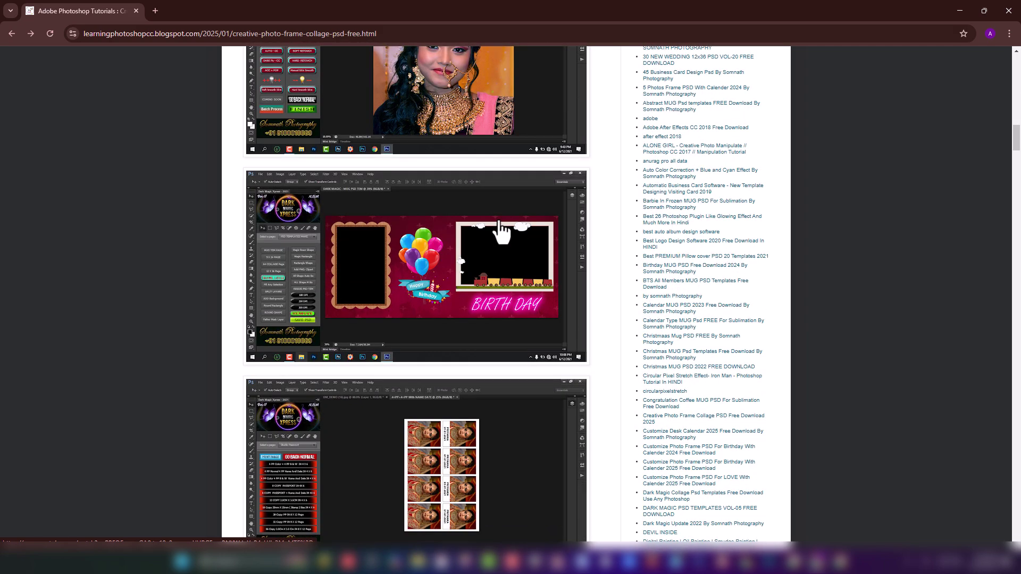
{"action": "scroll", "coordinate": [499, 230], "scroll_direction": "down", "scroll_amount": 3}
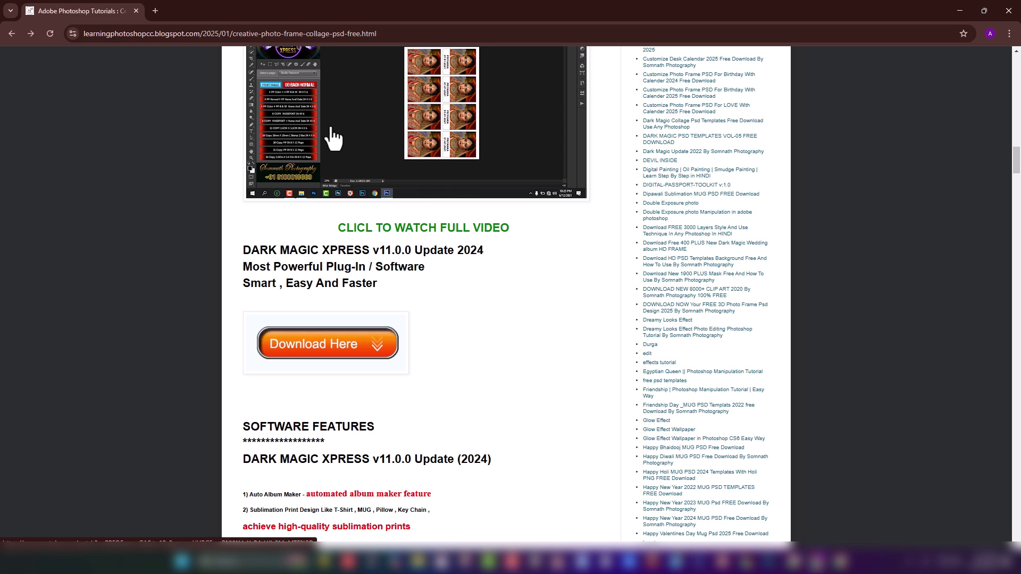
{"action": "scroll", "coordinate": [489, 227], "scroll_direction": "up", "scroll_amount": 1}
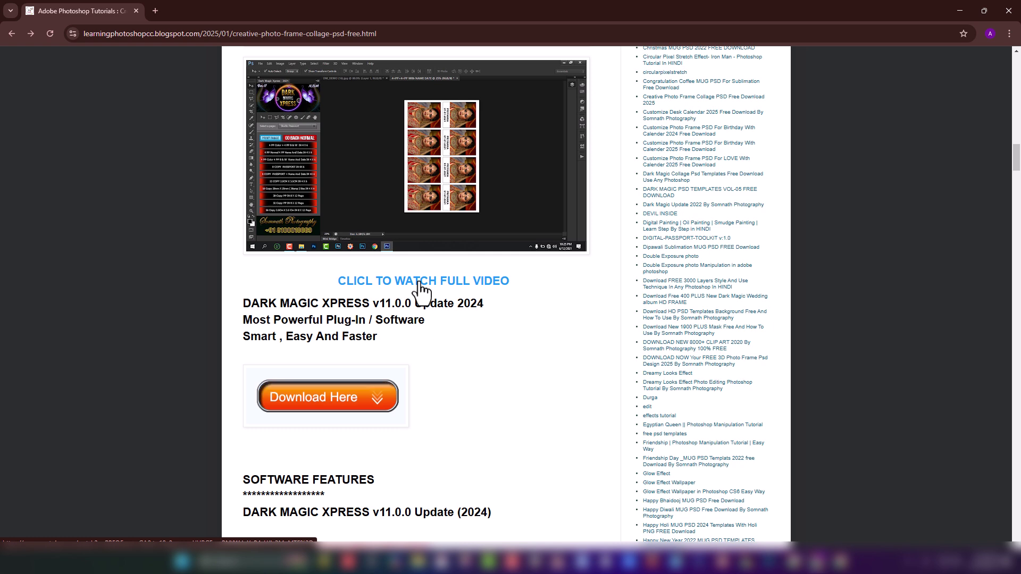
{"action": "scroll", "coordinate": [525, 370], "scroll_direction": "down", "scroll_amount": 2}
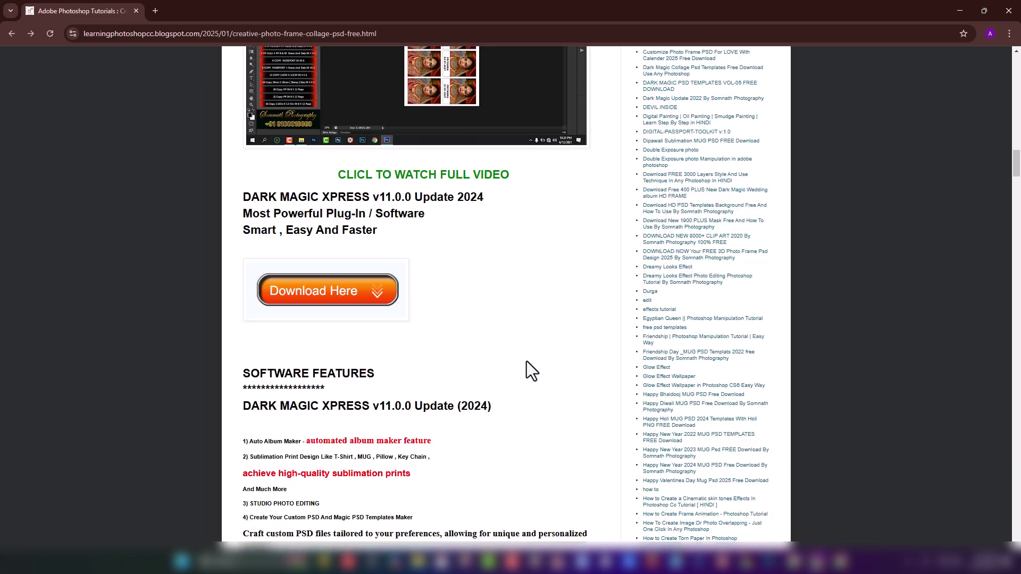
{"action": "scroll", "coordinate": [540, 350], "scroll_direction": "down", "scroll_amount": 1}
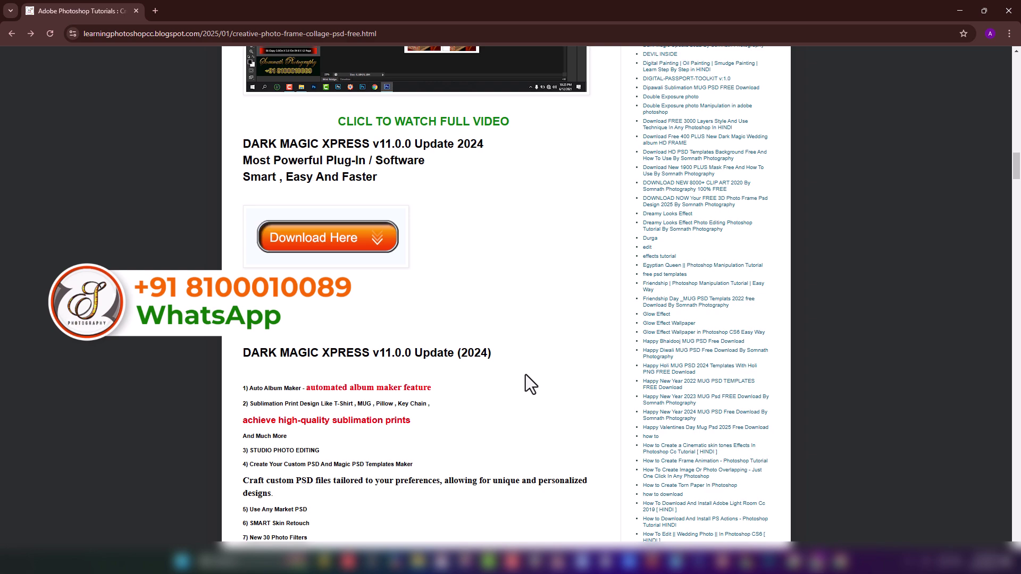
{"action": "scroll", "coordinate": [553, 372], "scroll_direction": "up", "scroll_amount": 4}
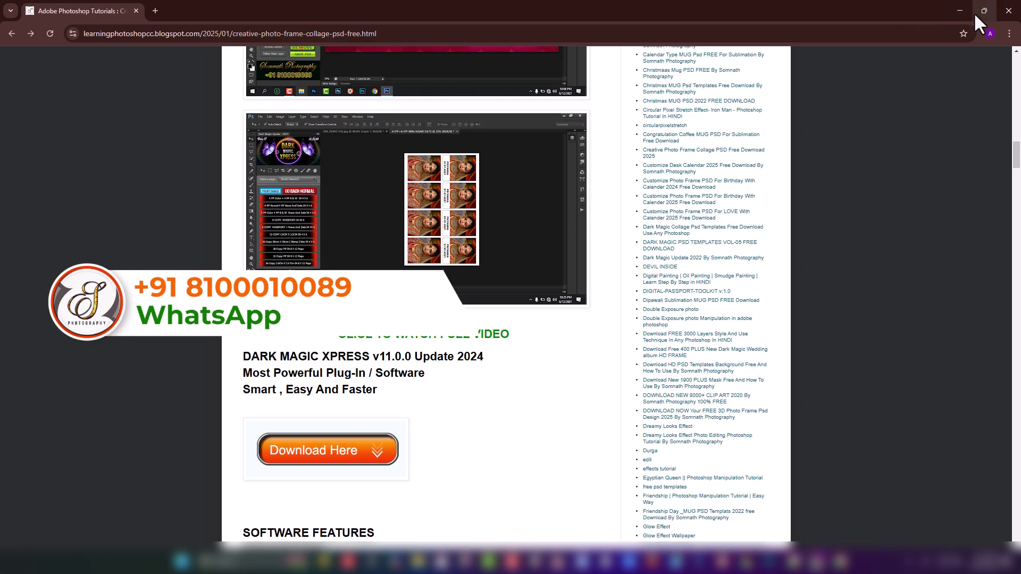
{"action": "left_click", "coordinate": [960, 10]}
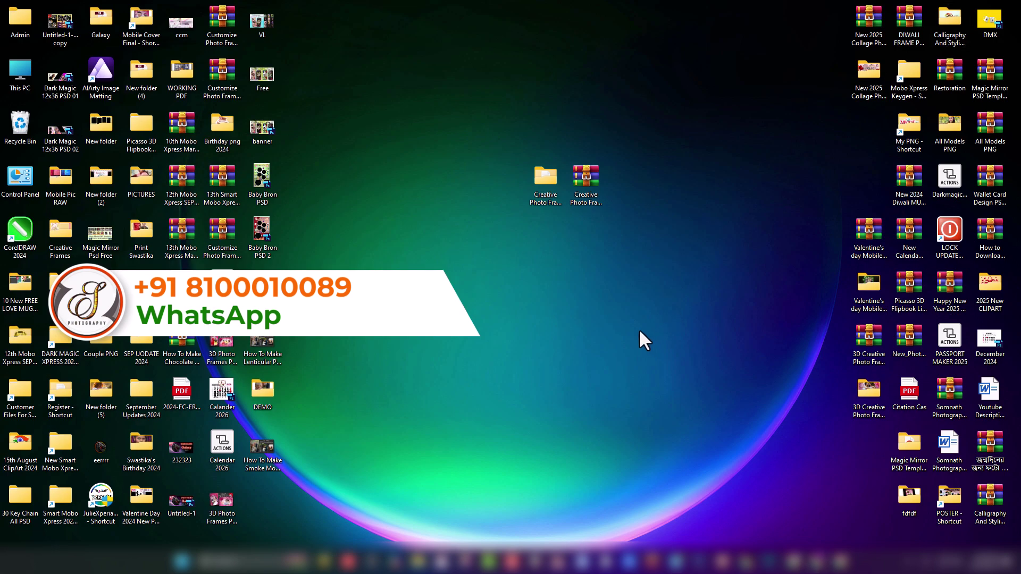